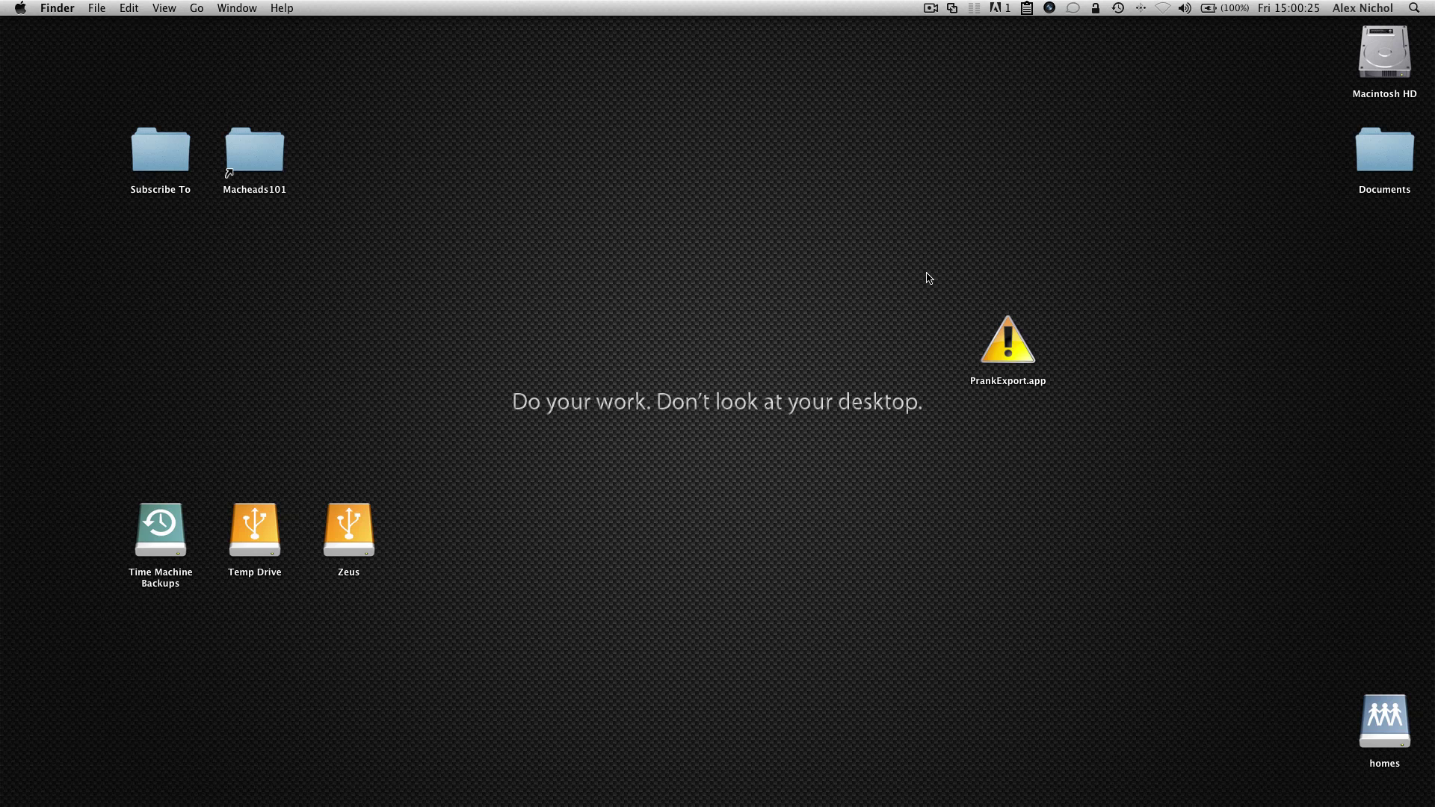
Open PrankExport.app from the desktop and move its window just below the app's icon.
drag(941, 276, 1057, 409)
click(1057, 409)
double_click(1005, 341)
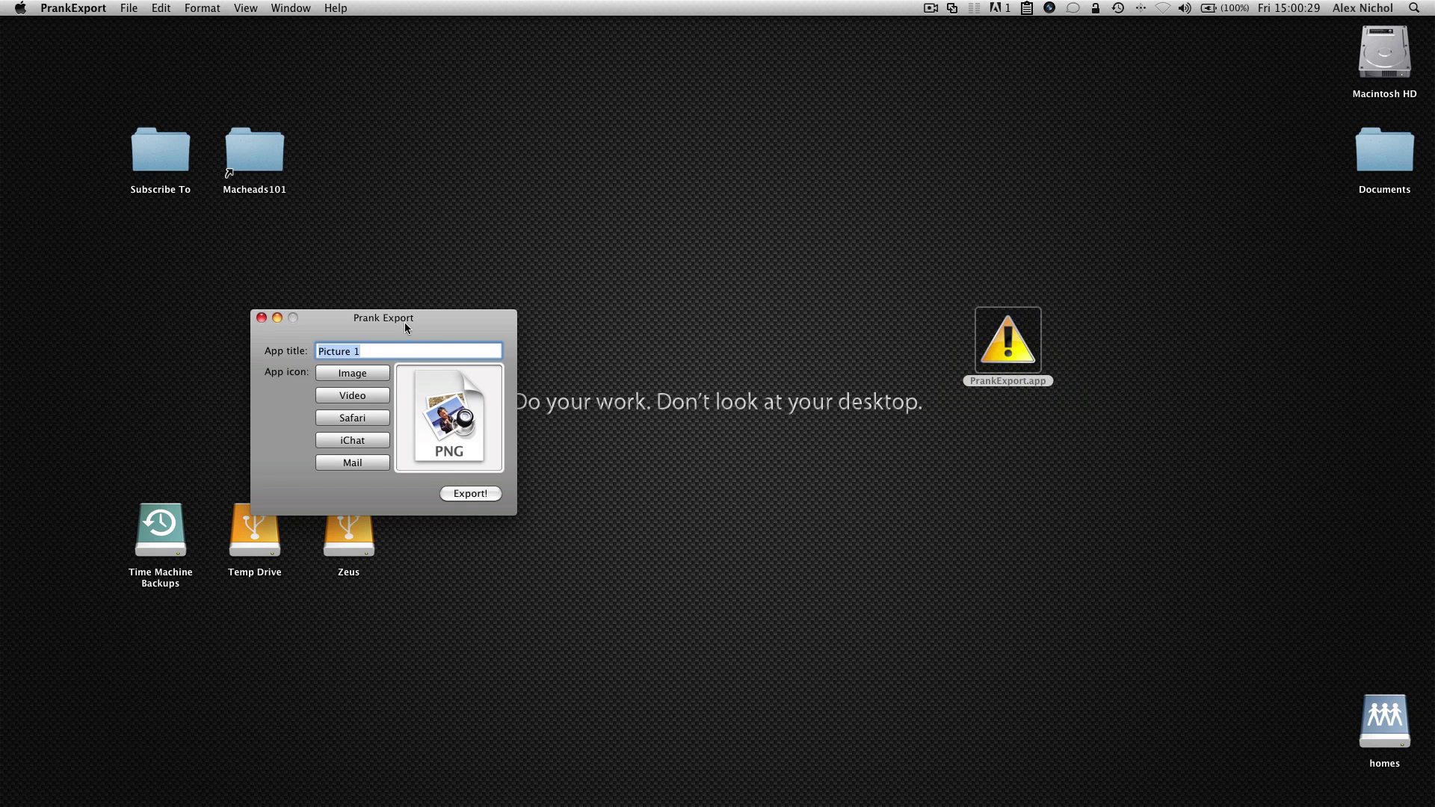
drag(405, 322, 997, 407)
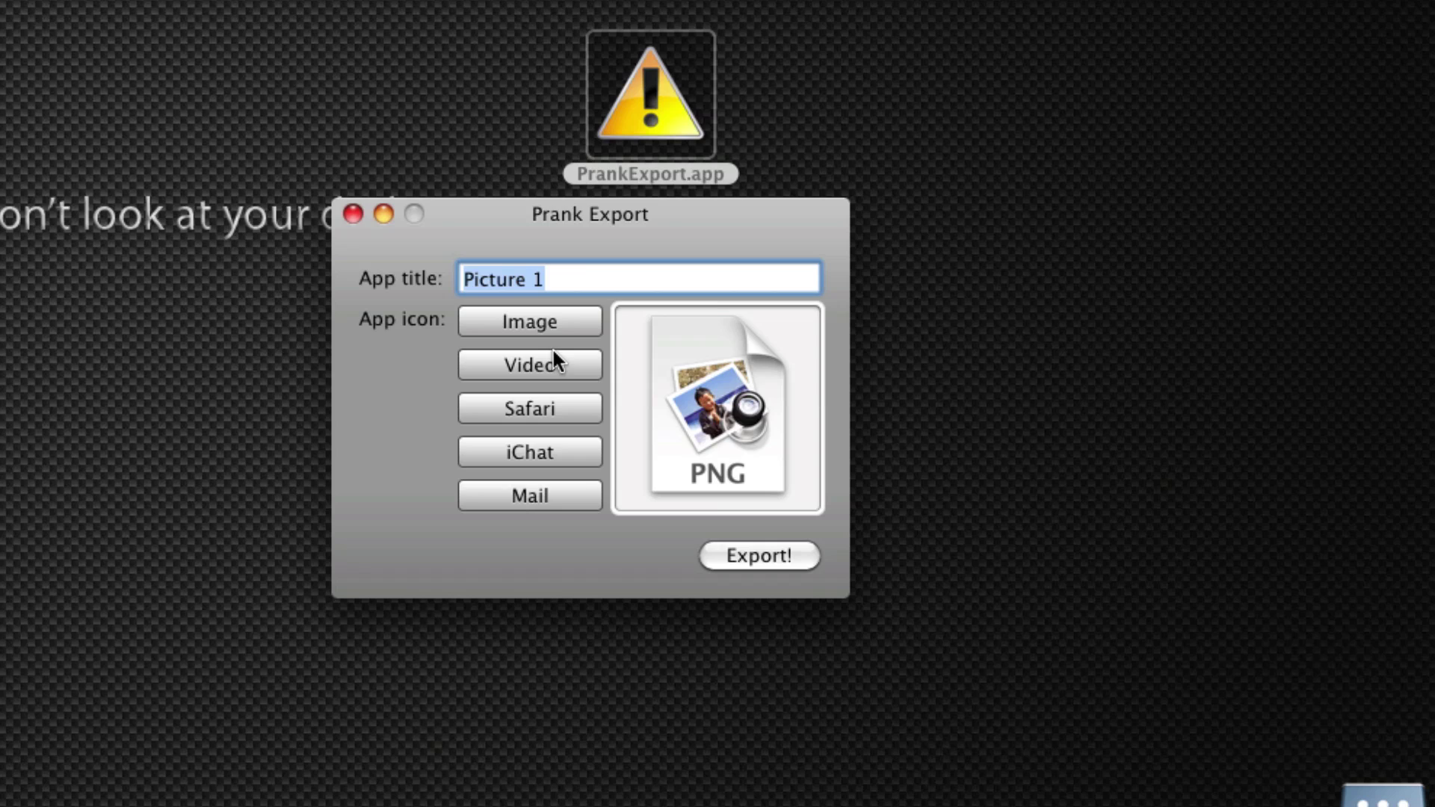
Export the prank app to the Desktop as Picture 1.app with the PNG image icon, and place it beside PrankExport.app.
click(584, 271)
triple_click(580, 272)
click(712, 384)
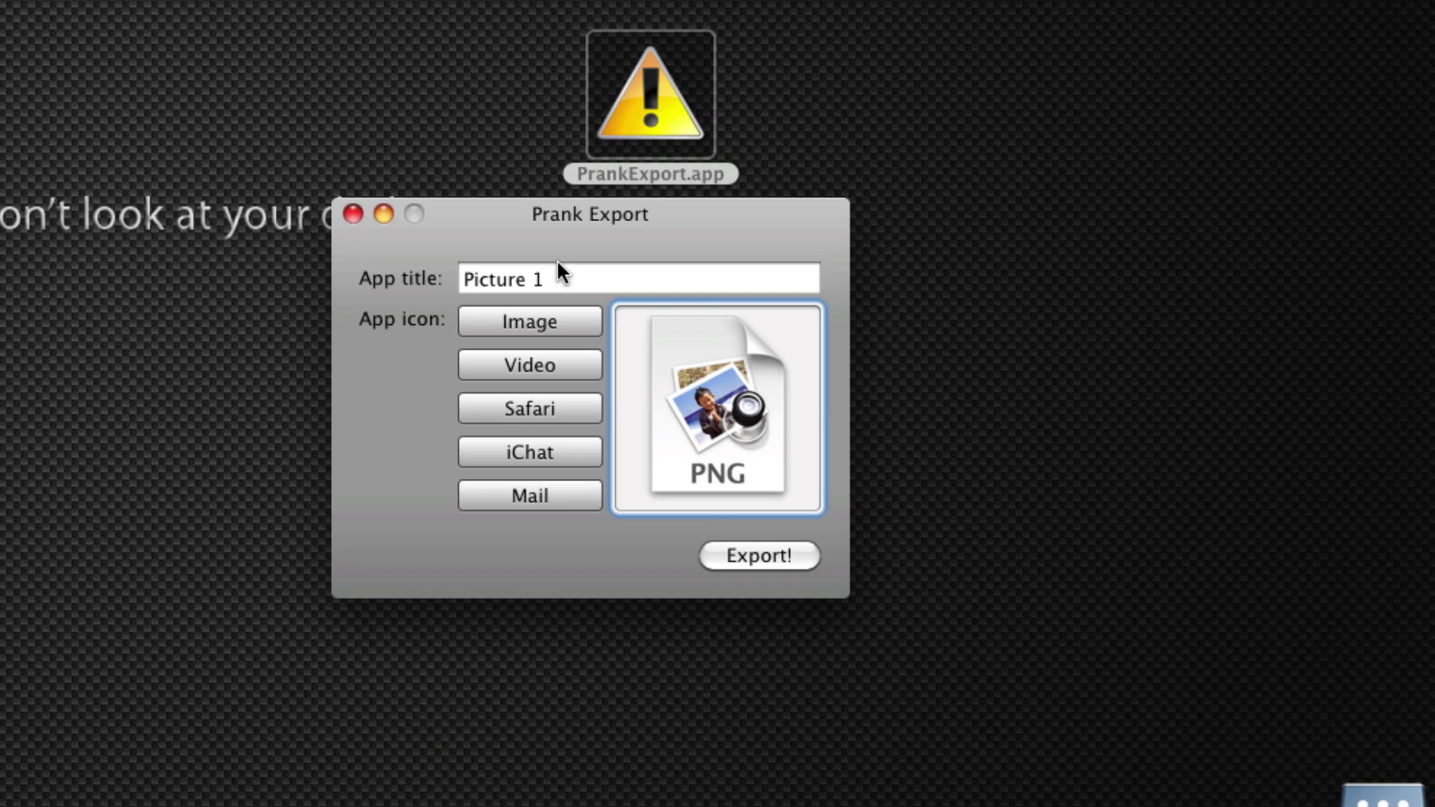
key(Tab)
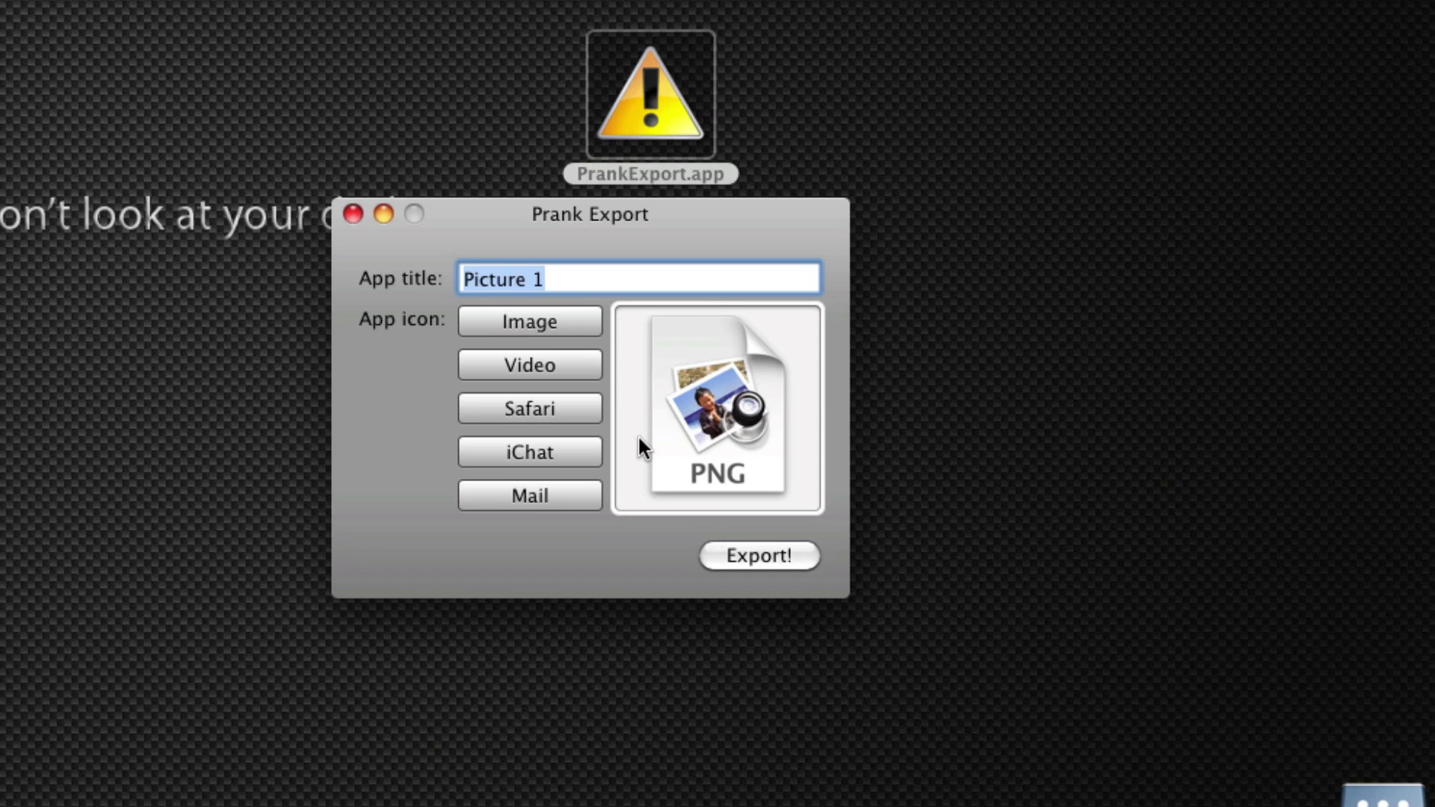
click(720, 545)
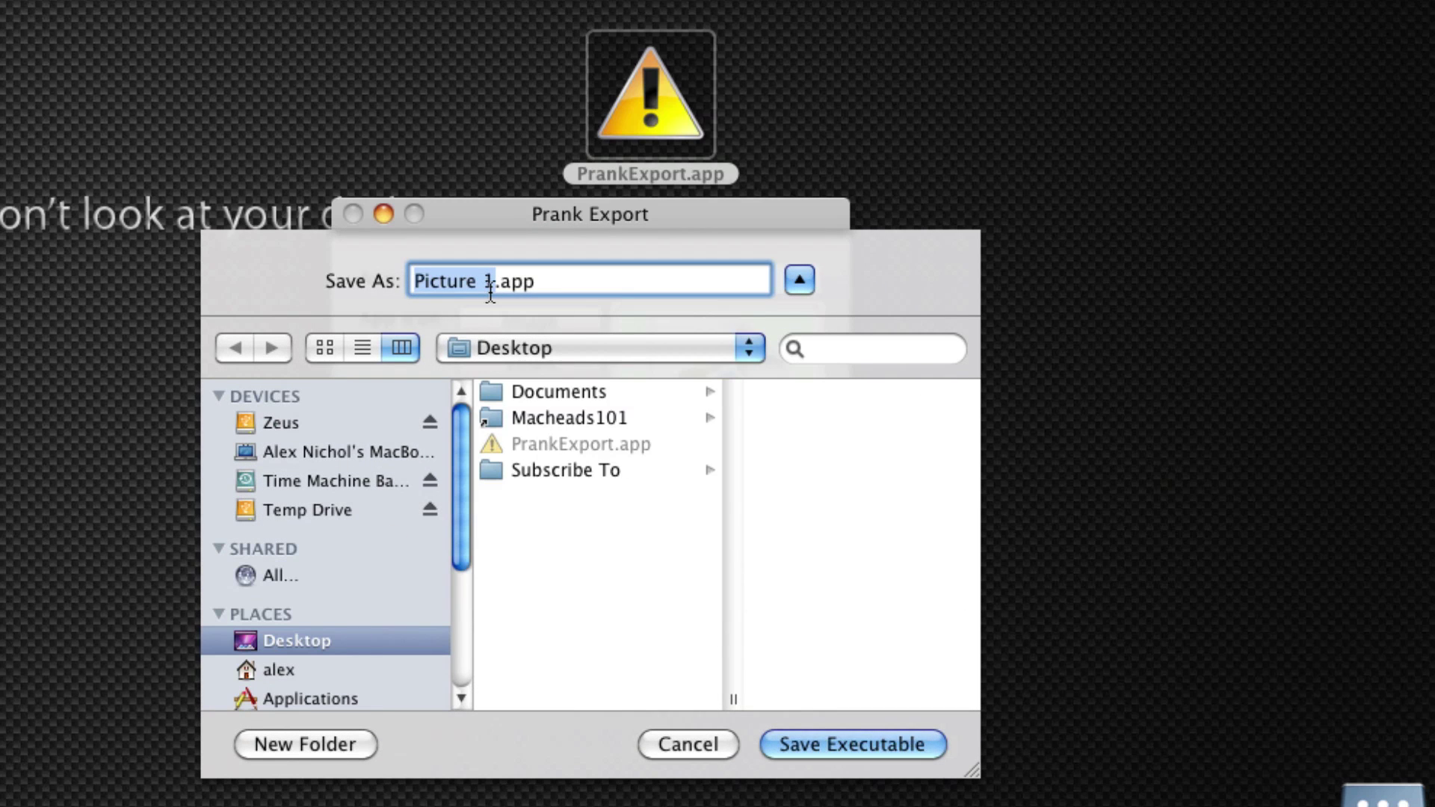
key(Escape)
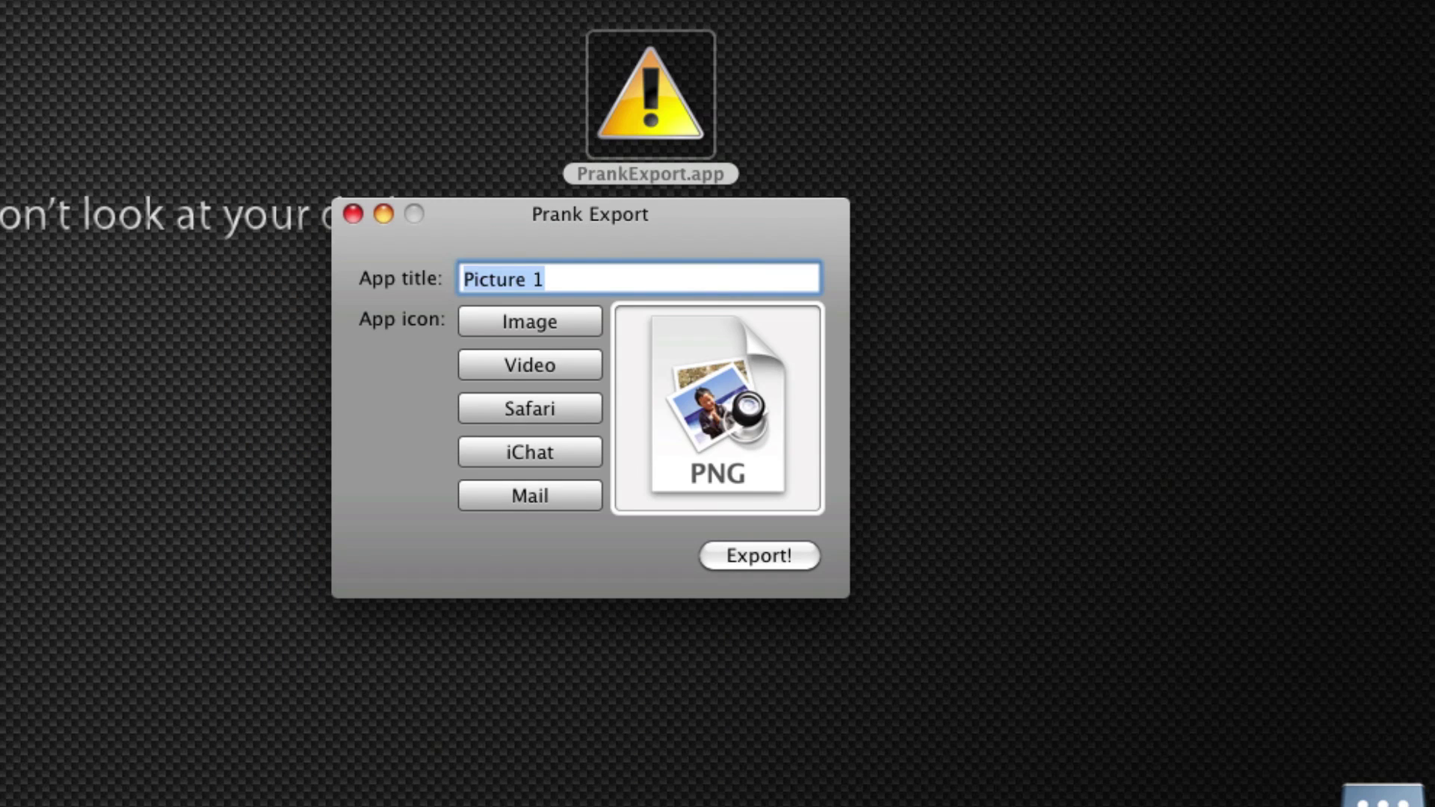
drag(1128, 41, 996, 138)
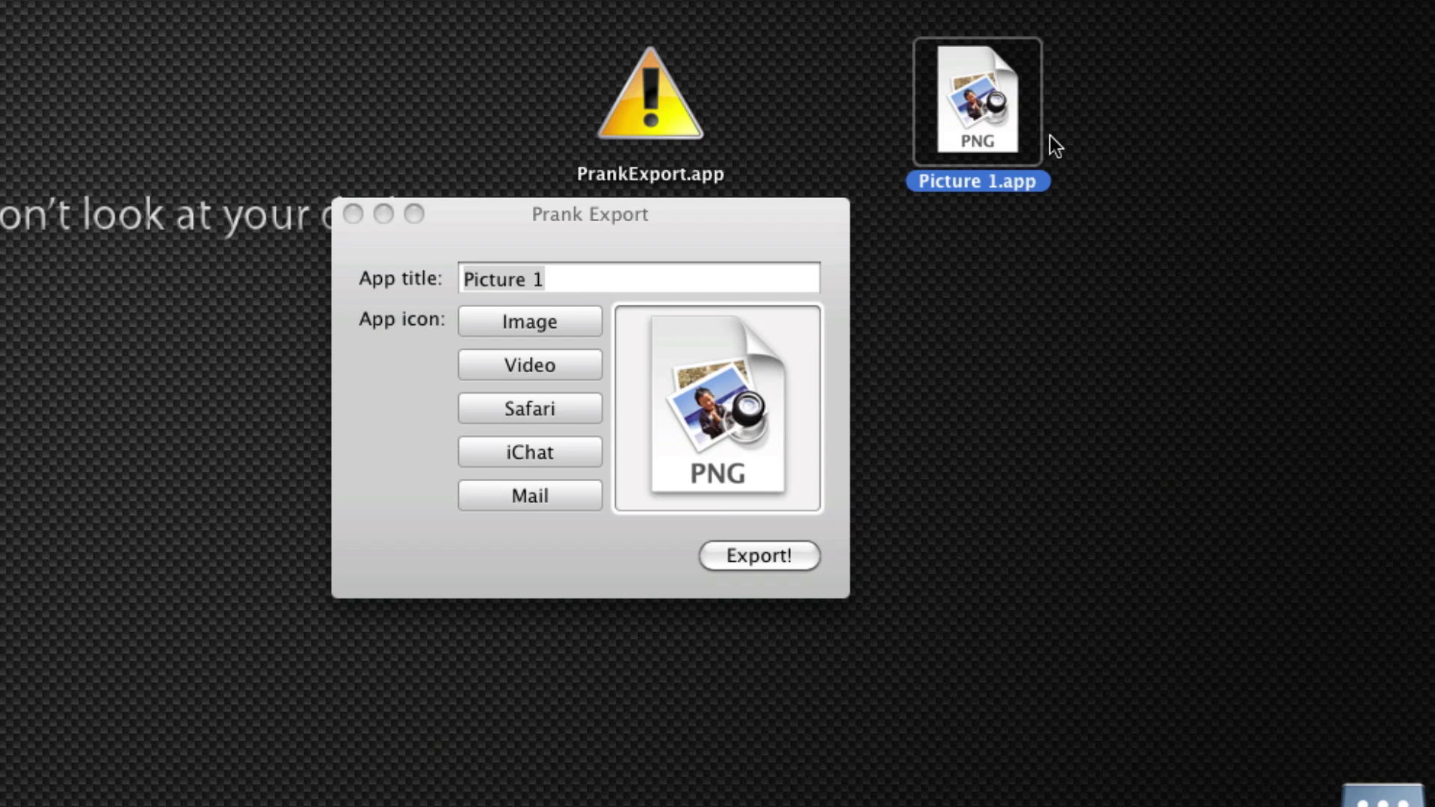
Compress Picture 1.app into a zip archive and place the archive directly below it on the desktop.
right_click(964, 79)
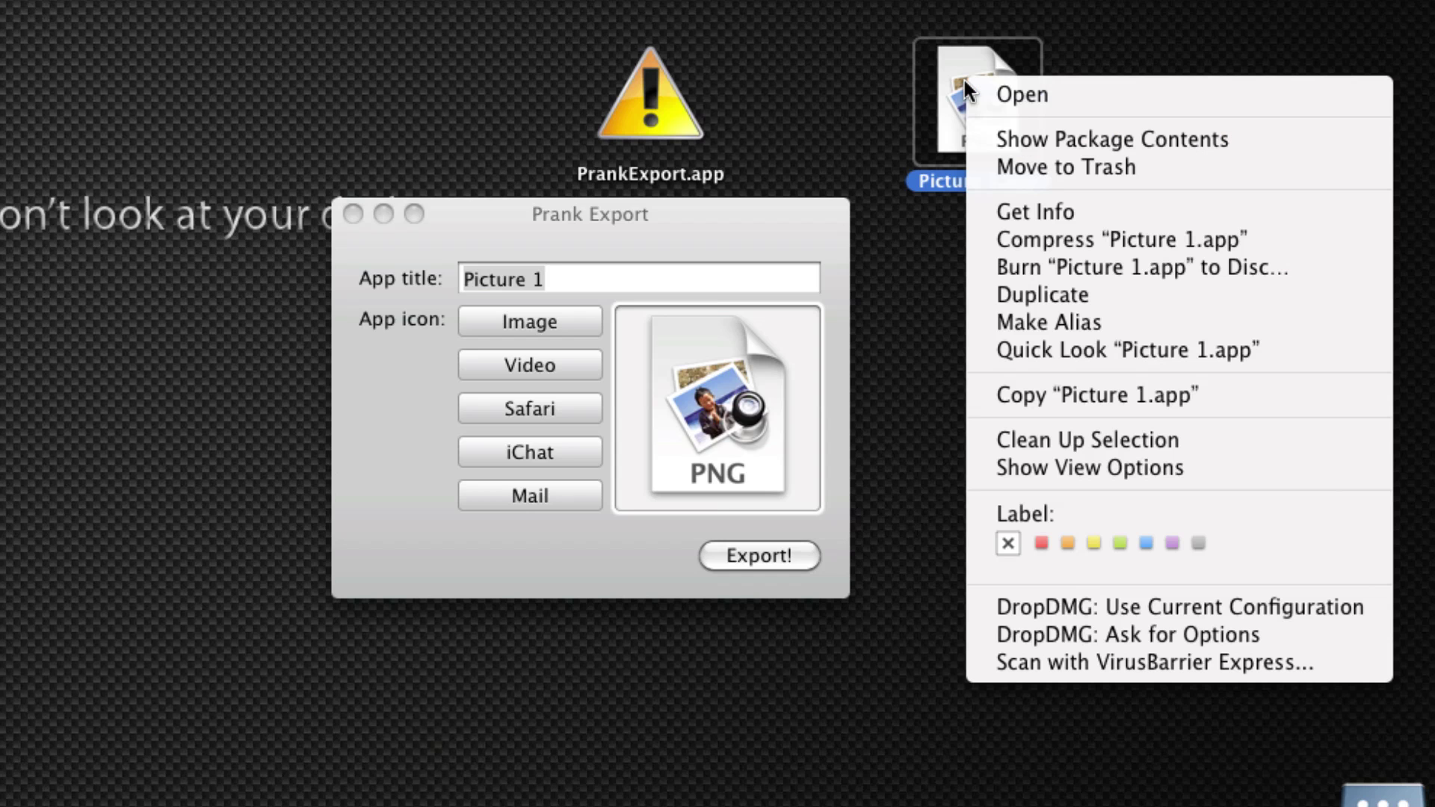
click(1001, 240)
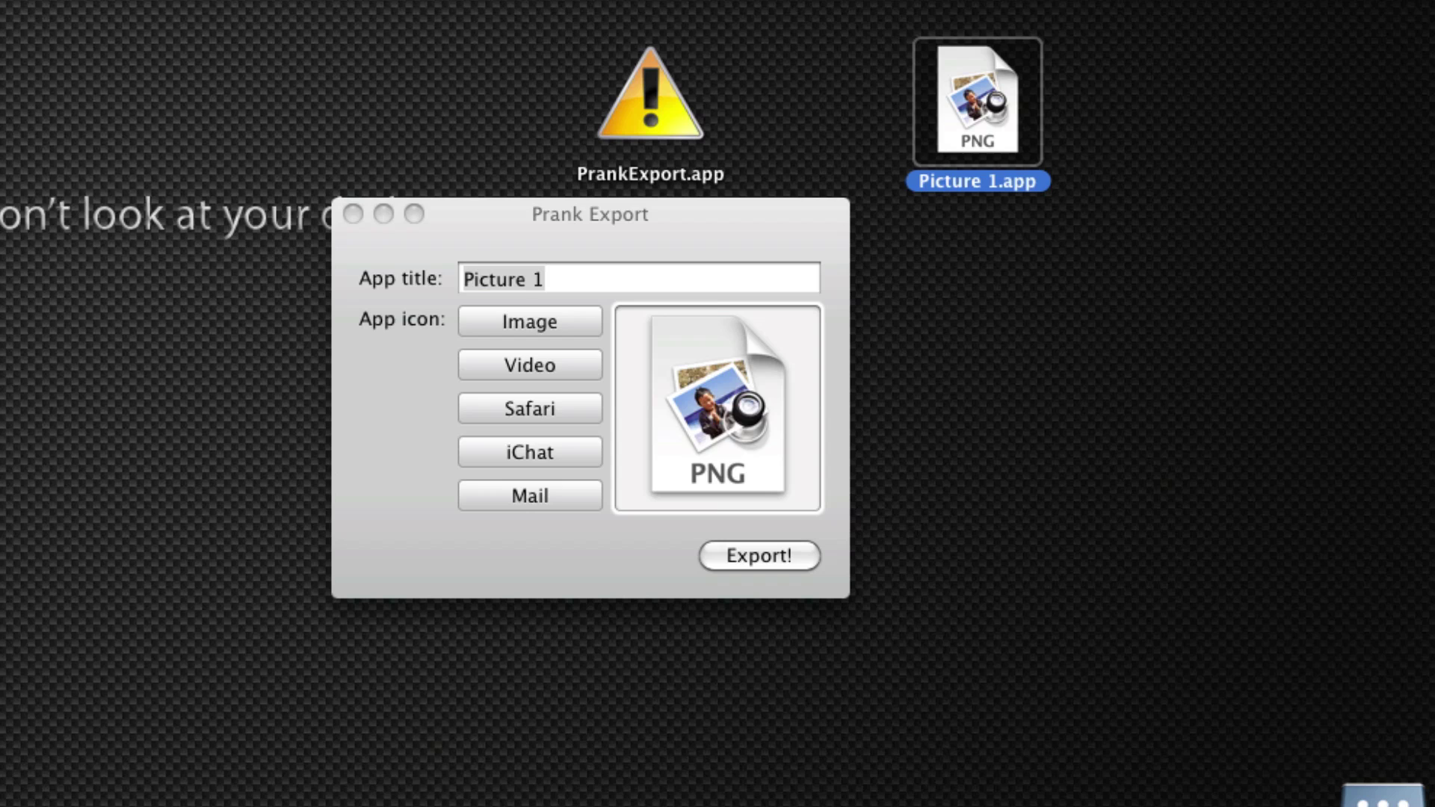
drag(1273, 70, 975, 263)
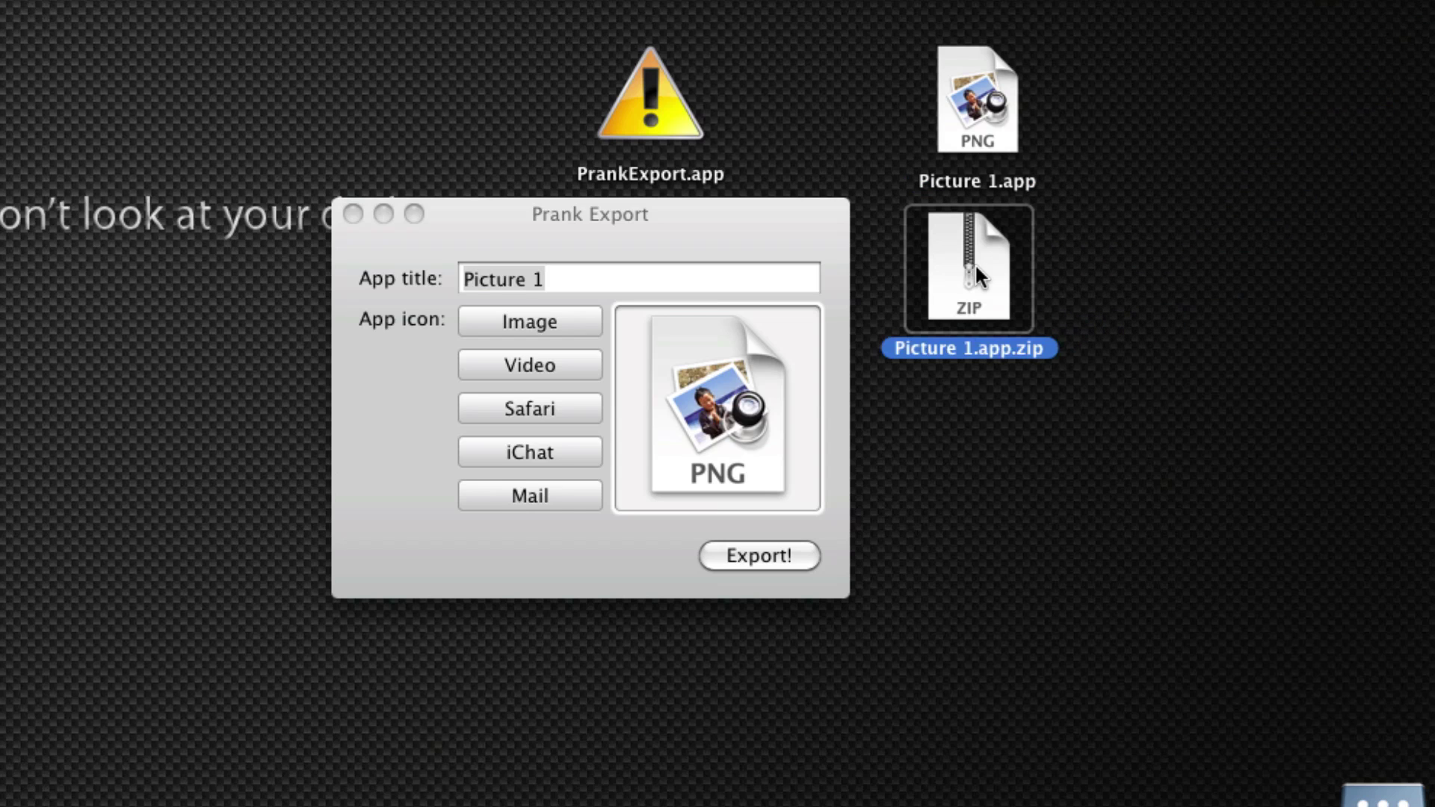
Rename the zip archive on the desktop as Picture 1.zip.
key(Return)
key(Right)
key(BackSpace)
key(BackSpace)
key(BackSpace)
key(BackSpace)
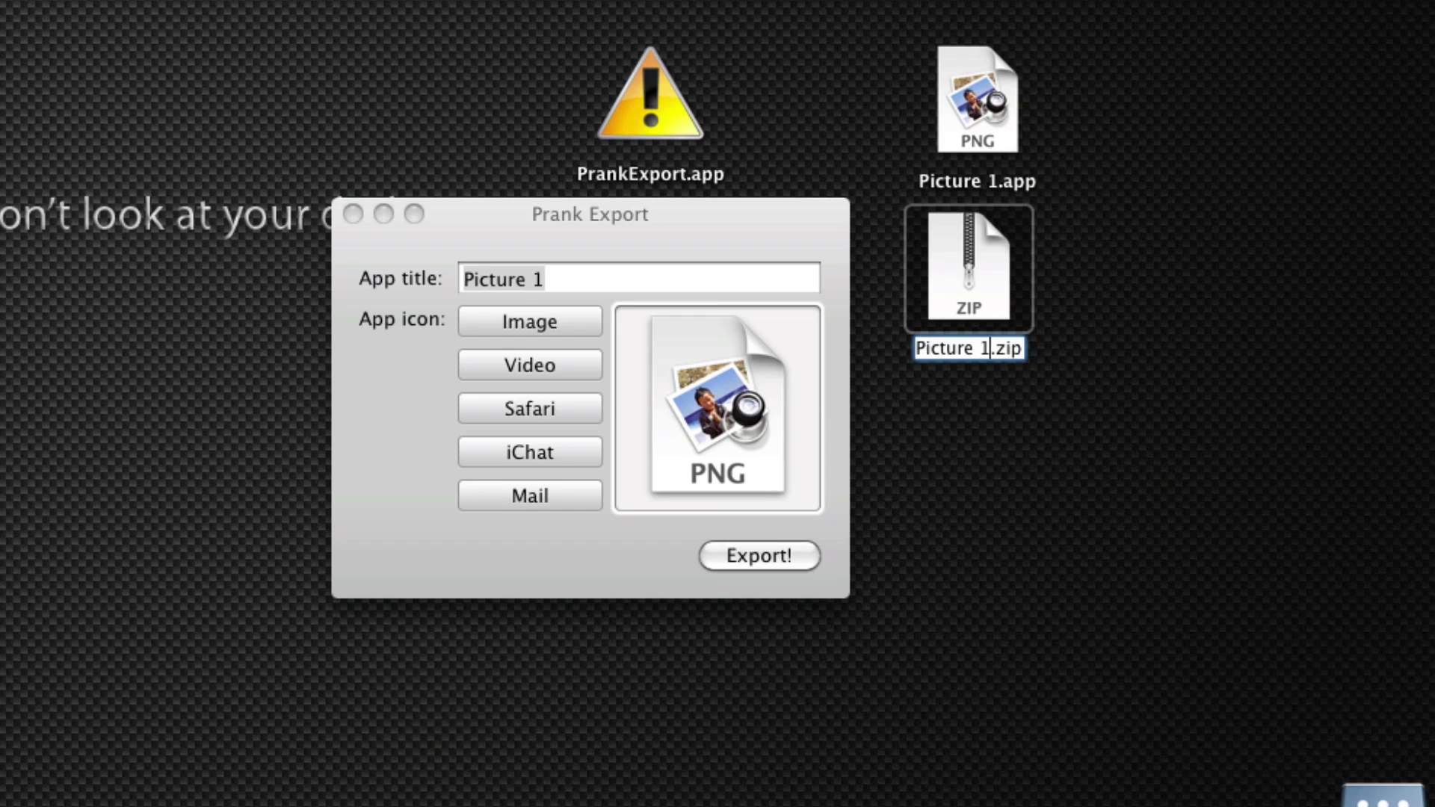
key(Return)
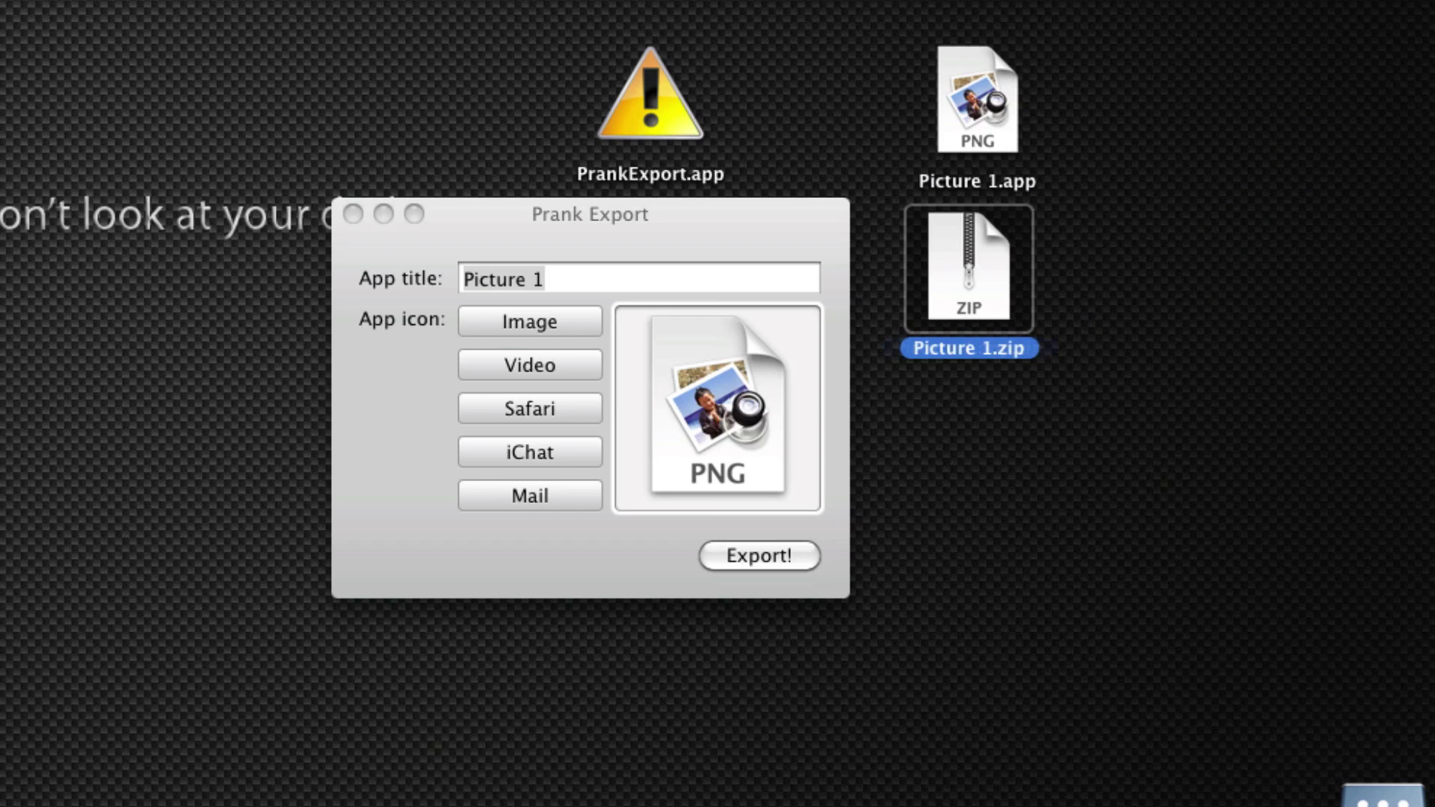
click(1055, 306)
drag(967, 222, 972, 244)
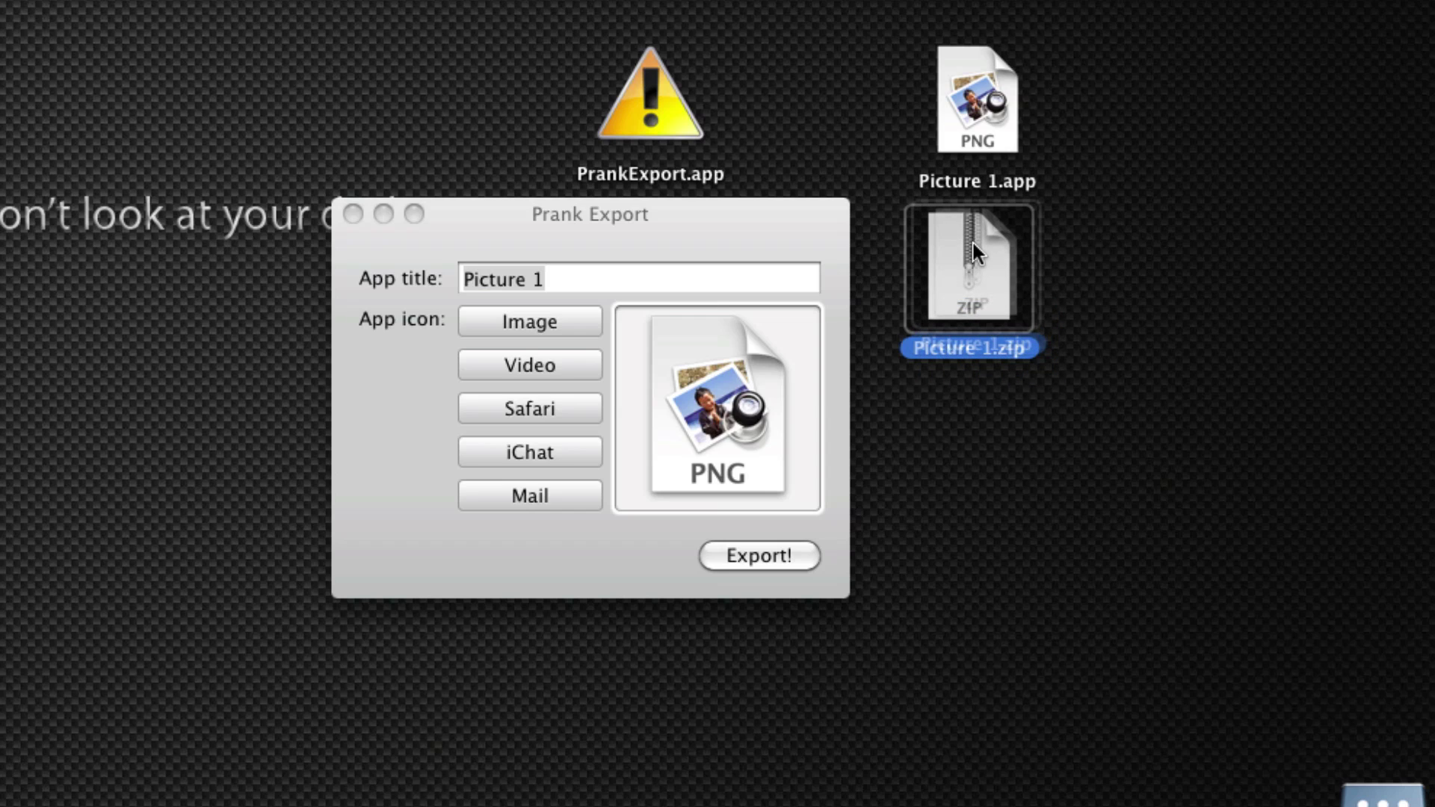
click(1113, 395)
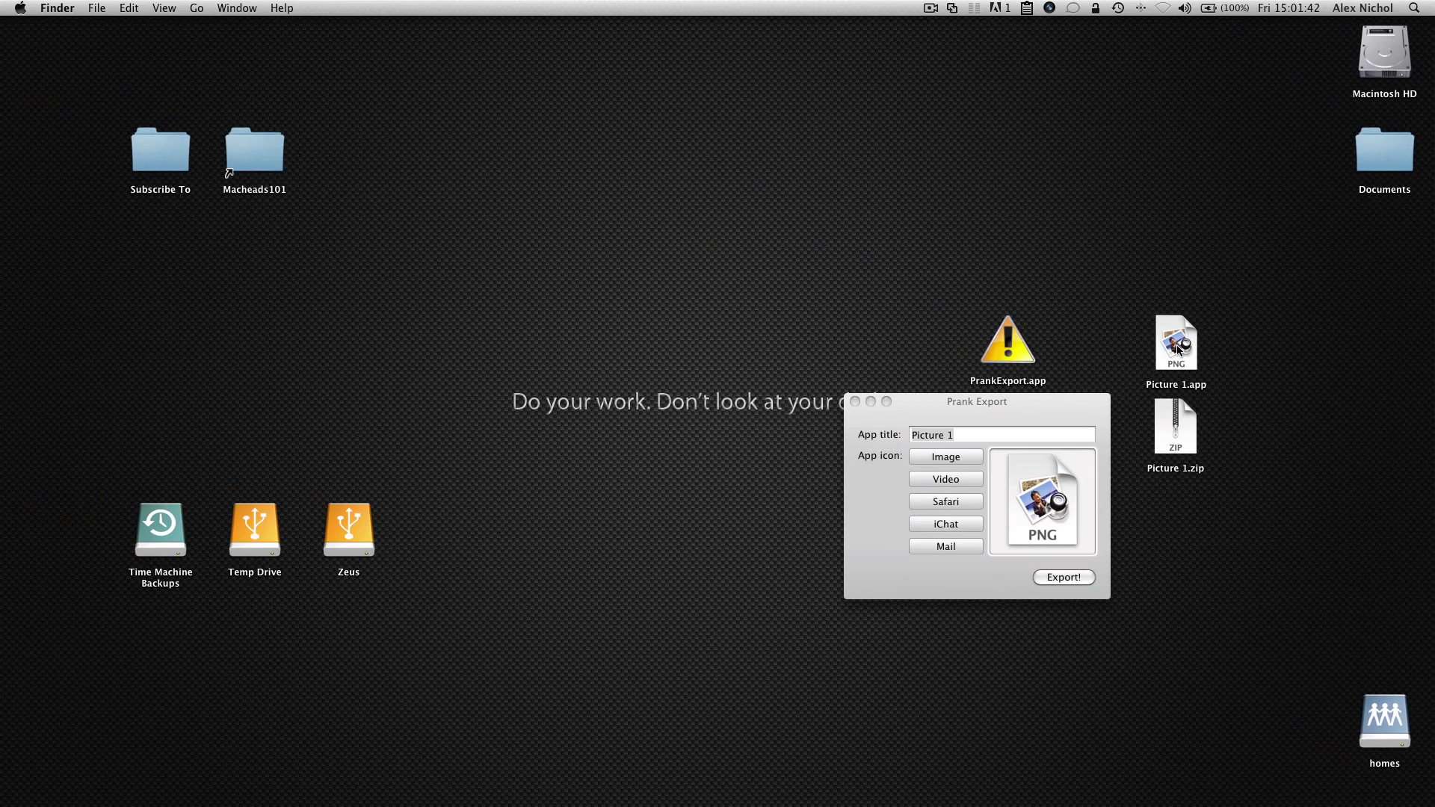
Run Picture 1.app to test the prank, trying the Subscribe To folder and Spotlight while it runs, and quit it.
click(977, 105)
double_click(1176, 348)
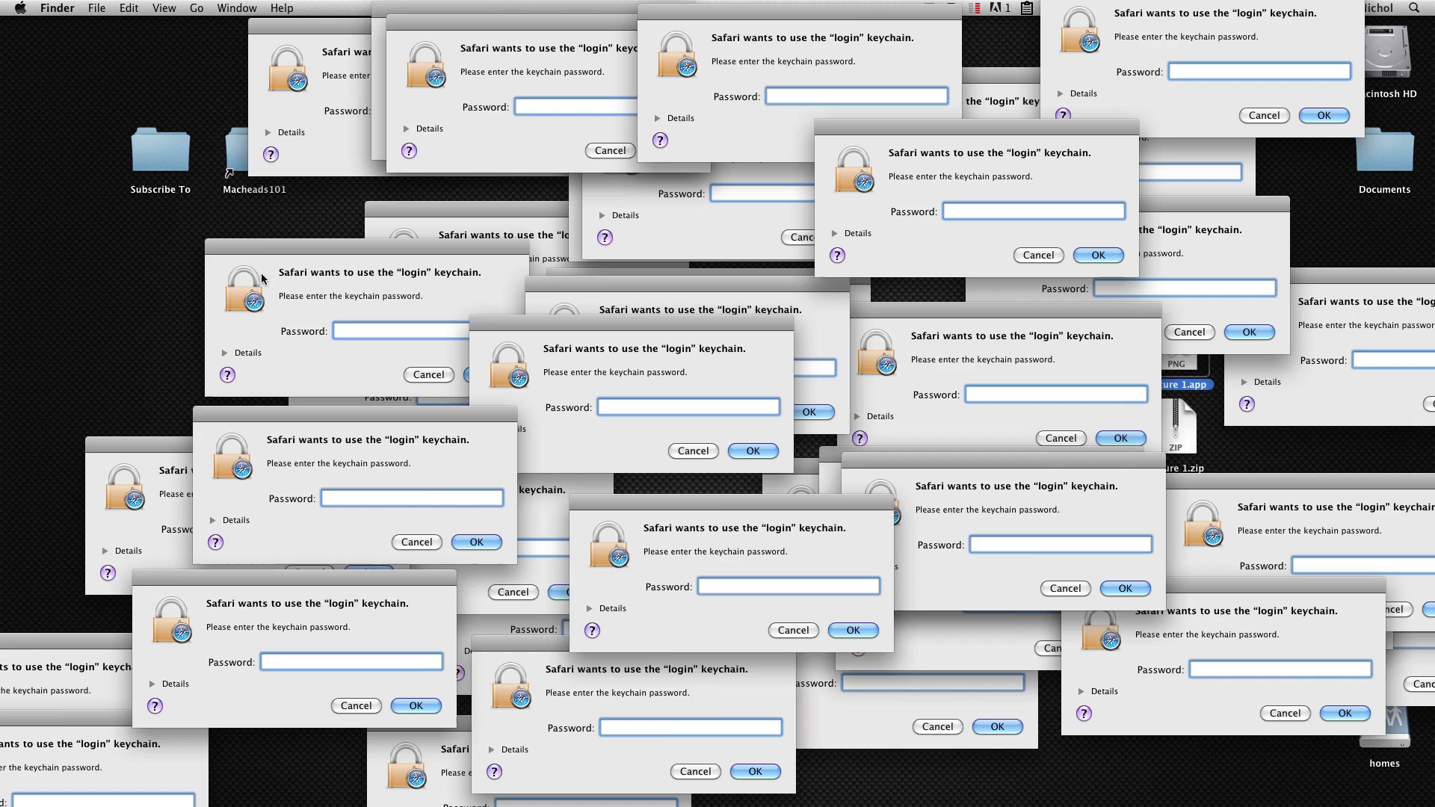
click(169, 144)
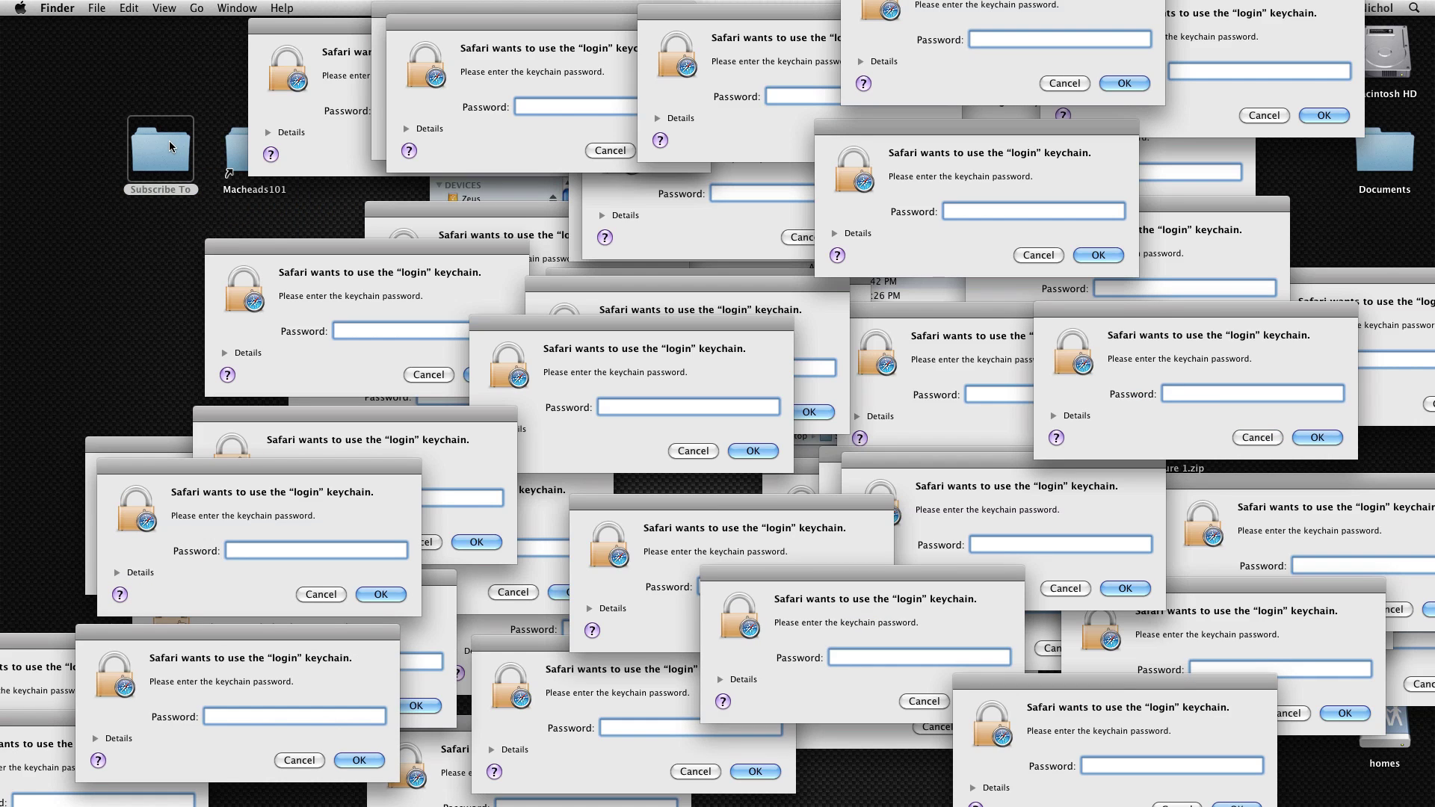
click(25, 8)
key(super+space)
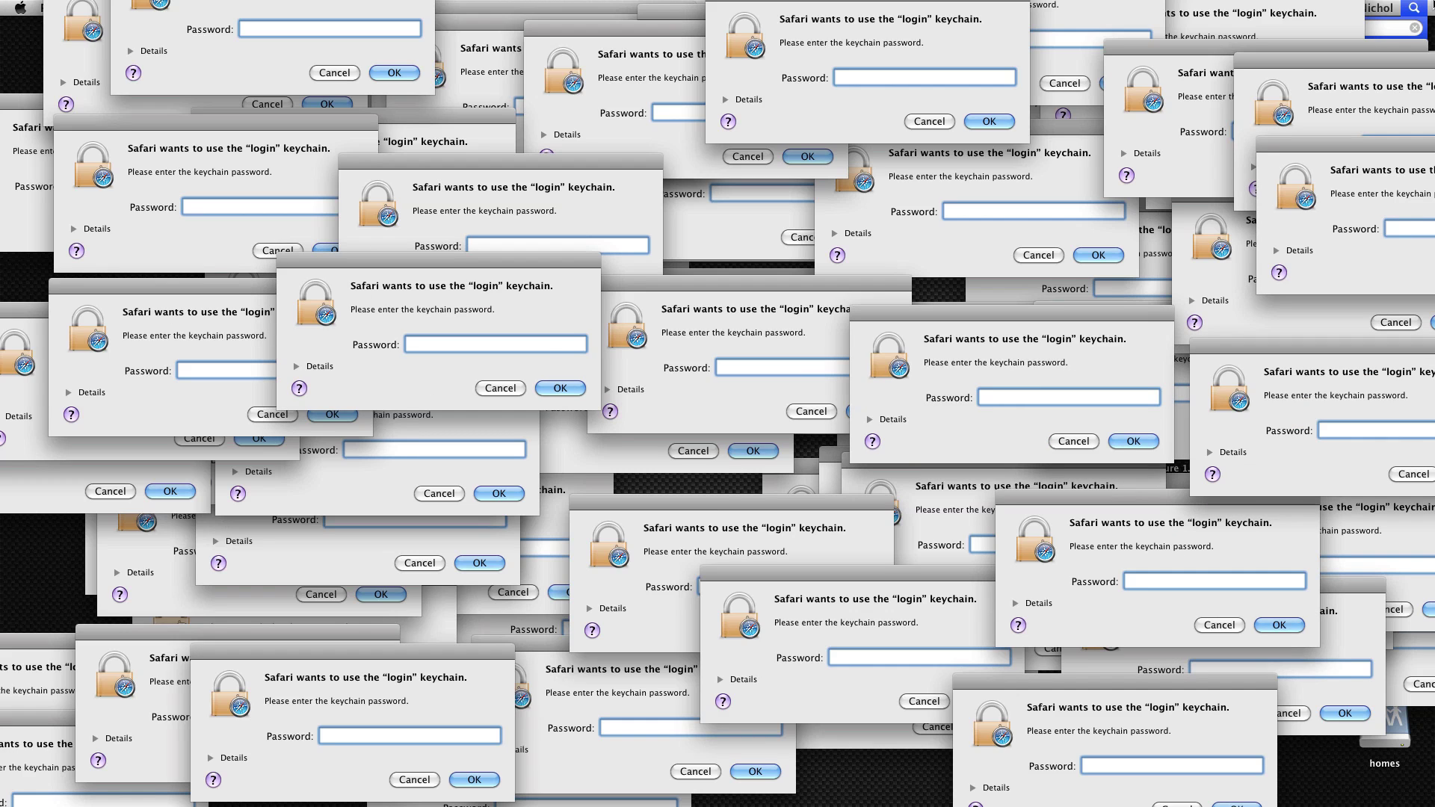
key(Escape)
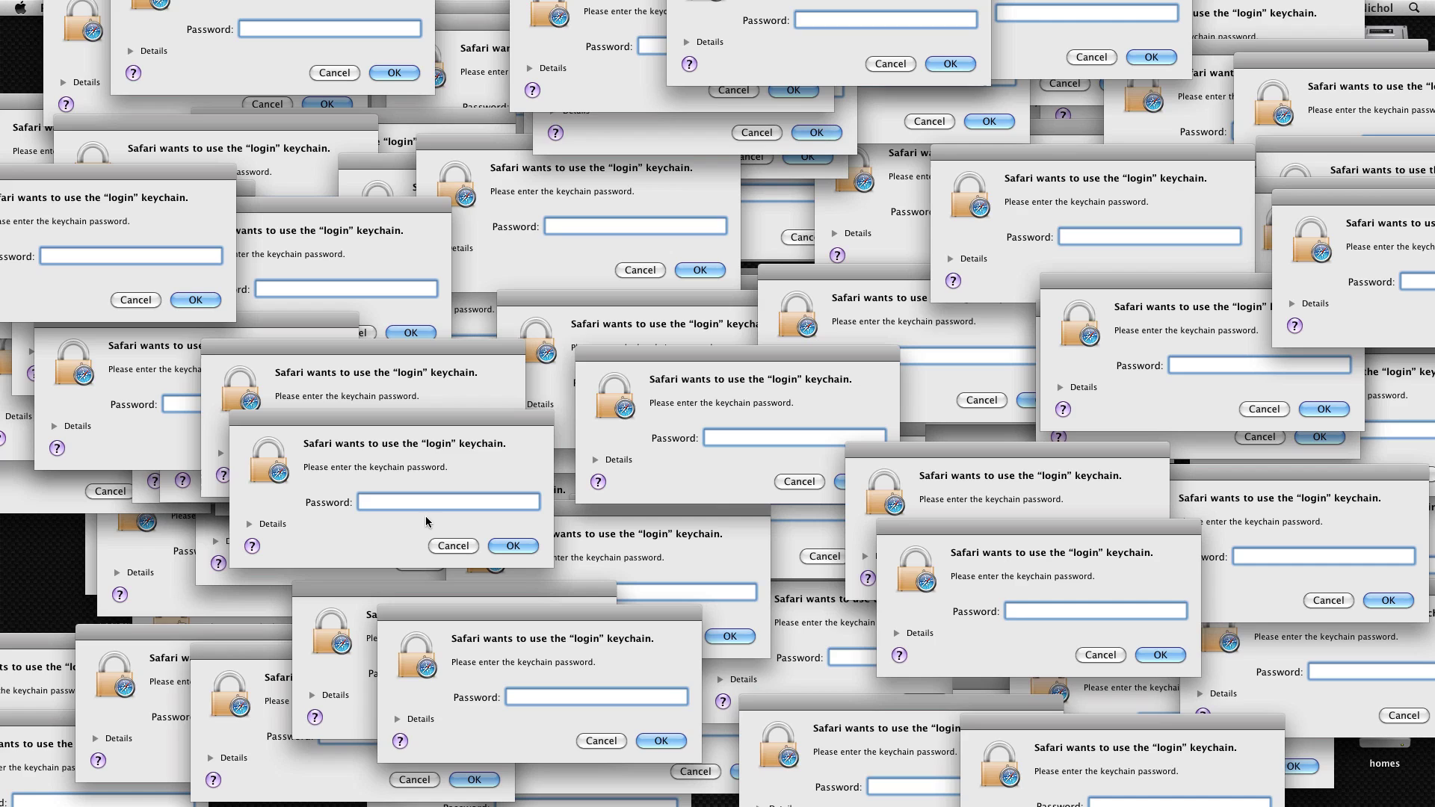
key(ctrl+alt+Return)
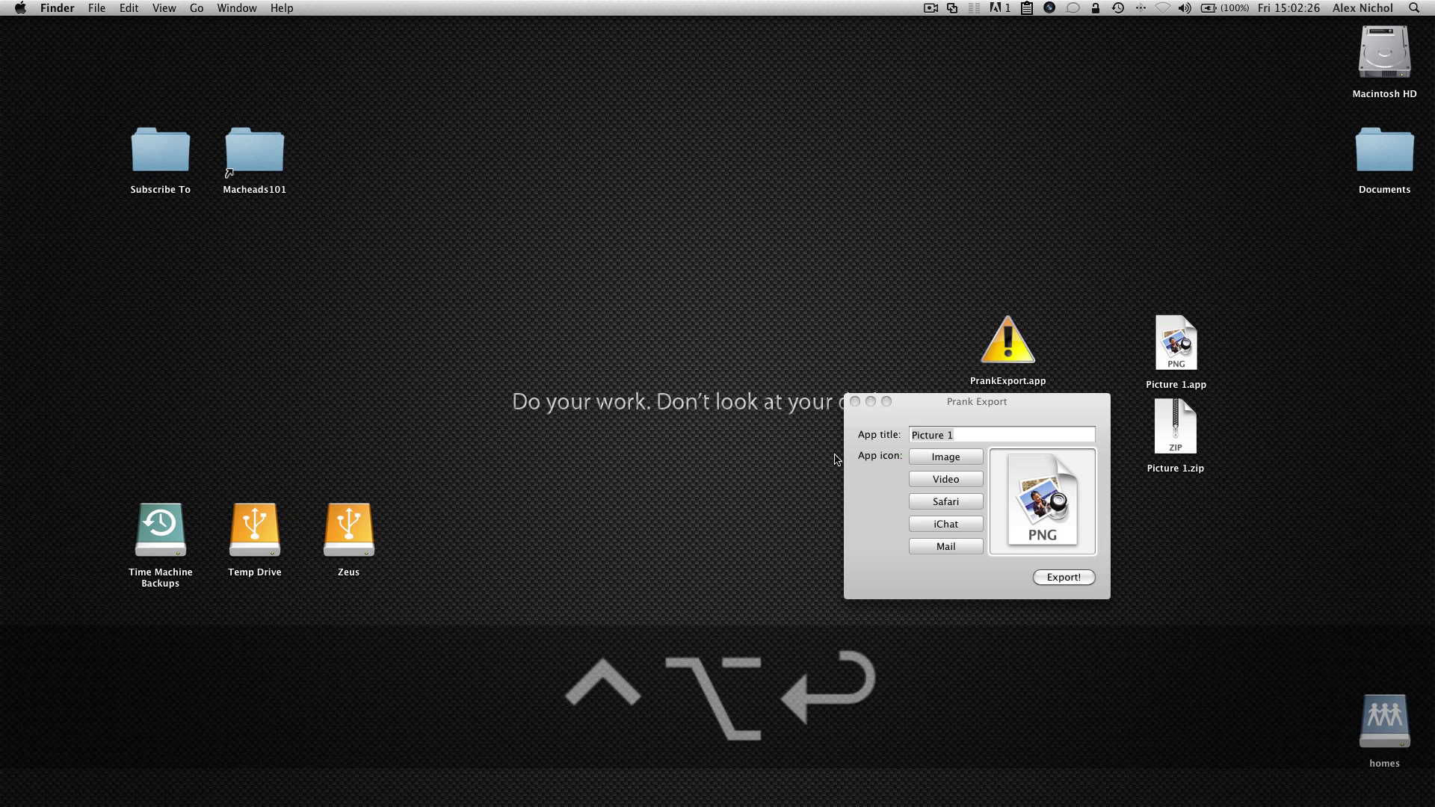
Export a second prank app to the Desktop as iChat.app, with the title iChat and the iChat icon.
drag(974, 402, 971, 410)
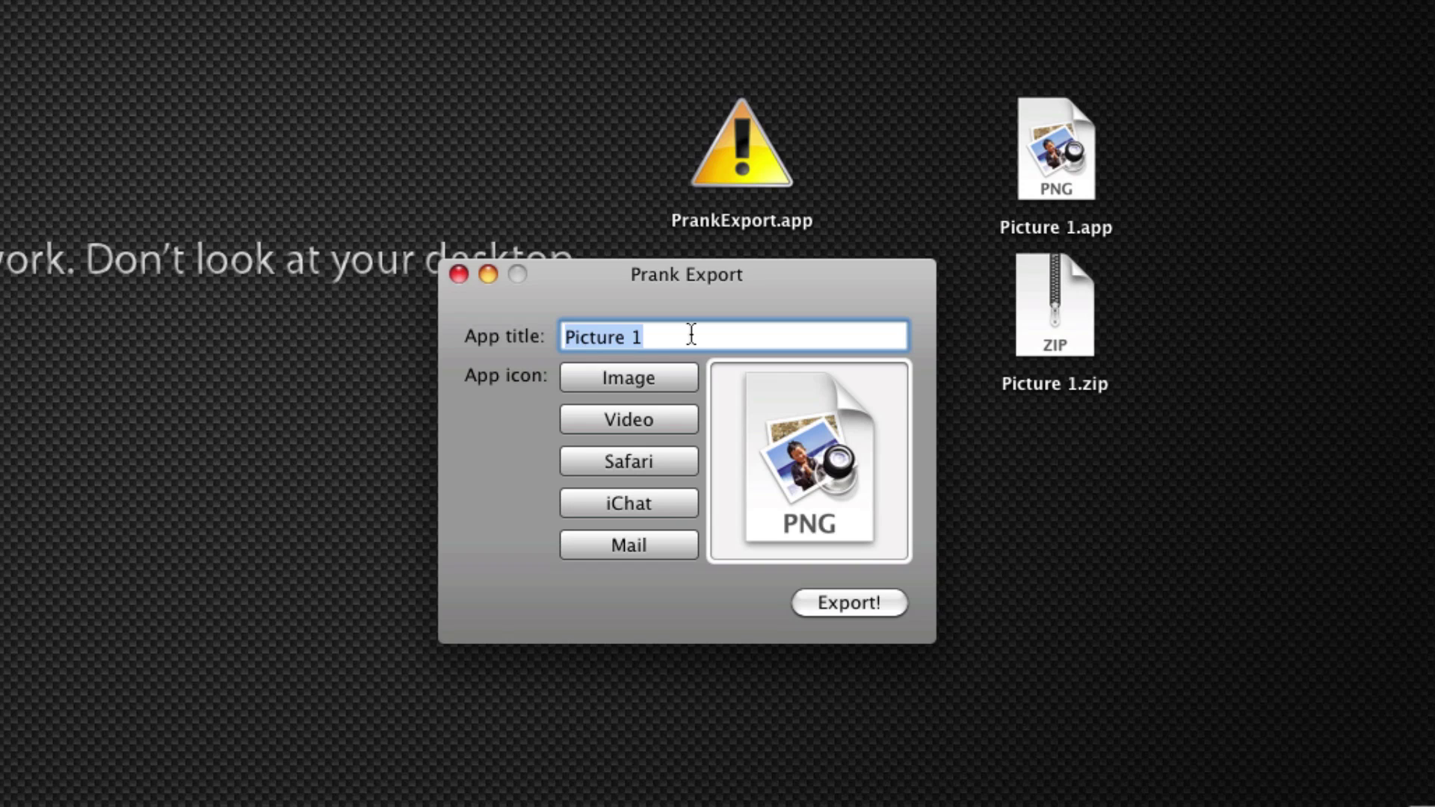
click(641, 504)
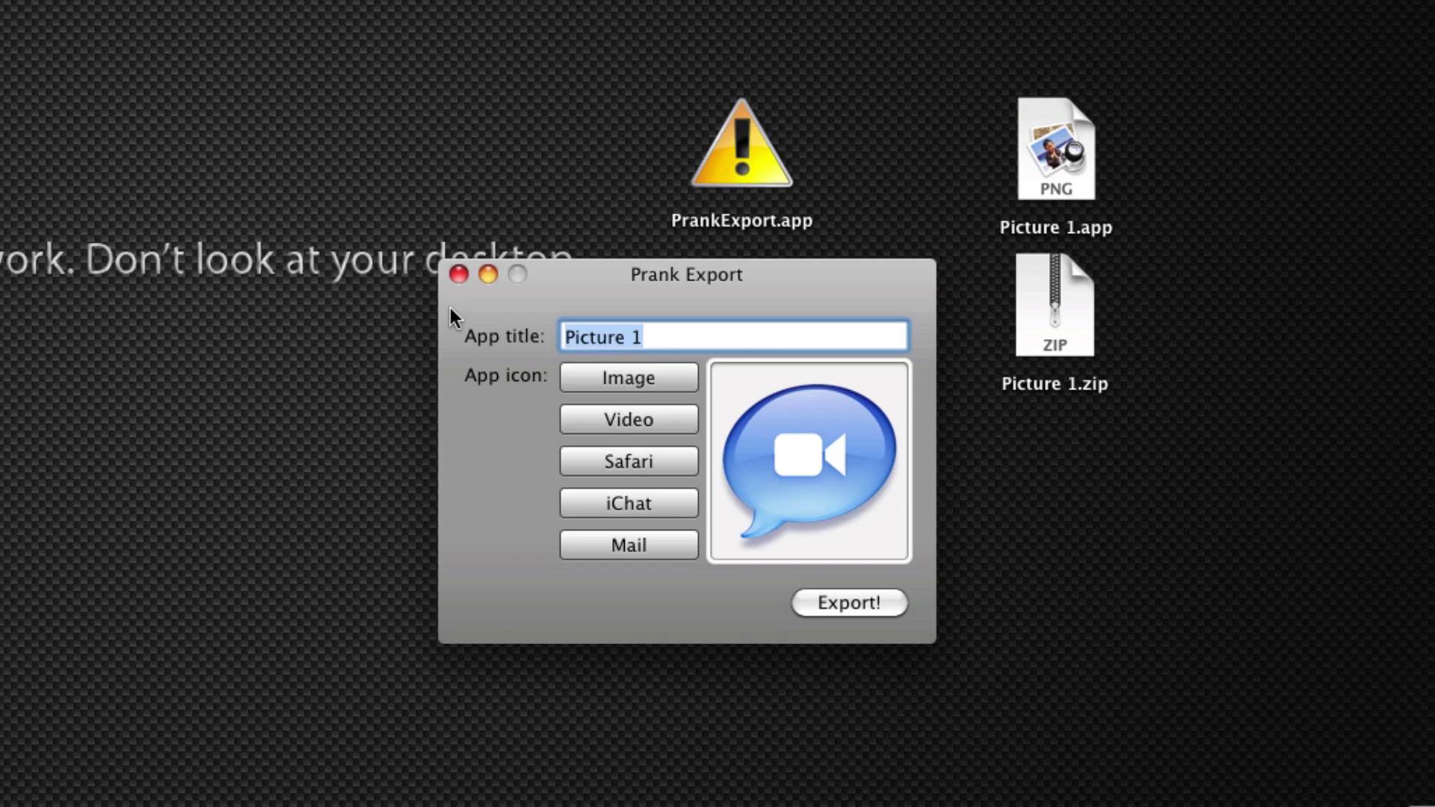
text(iChat)
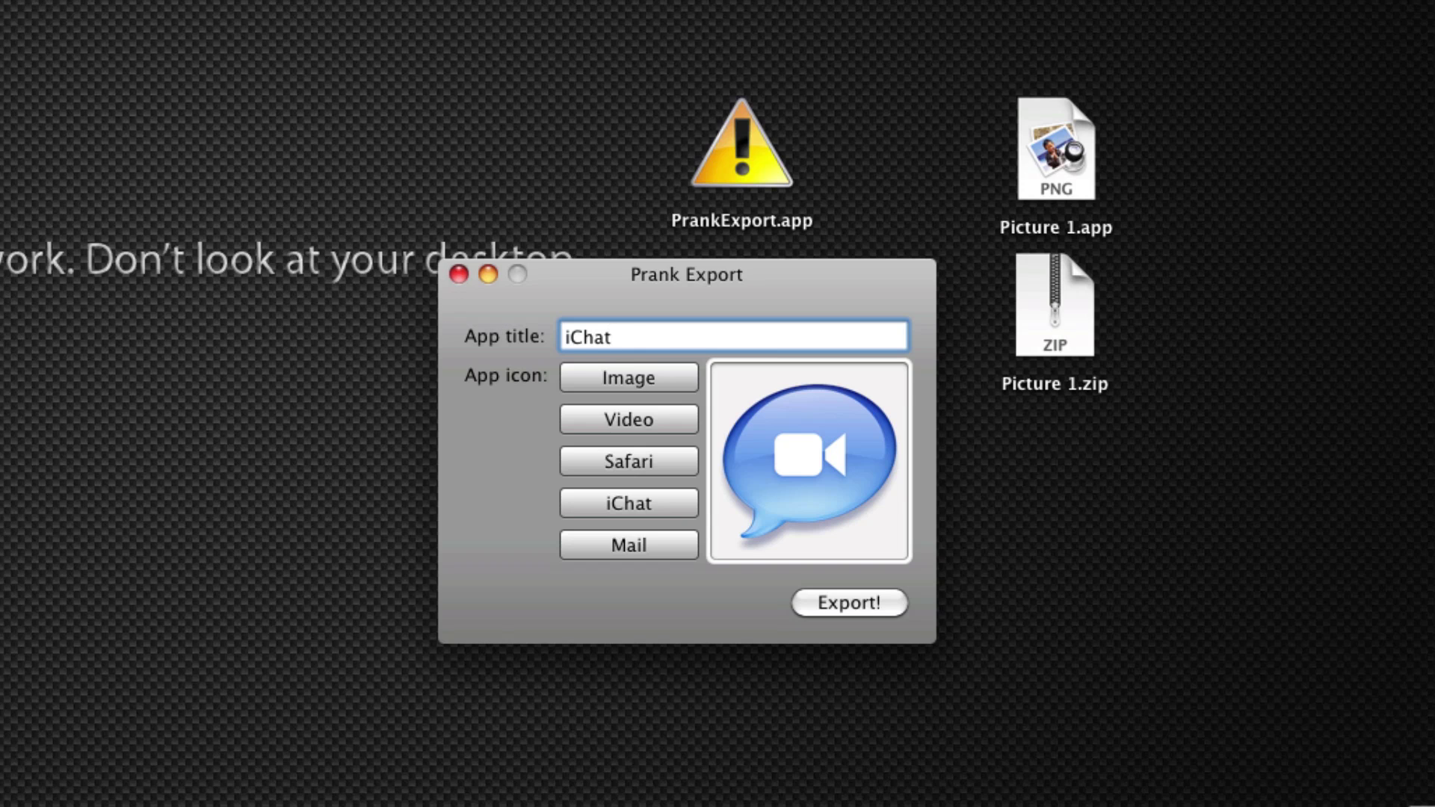
click(831, 610)
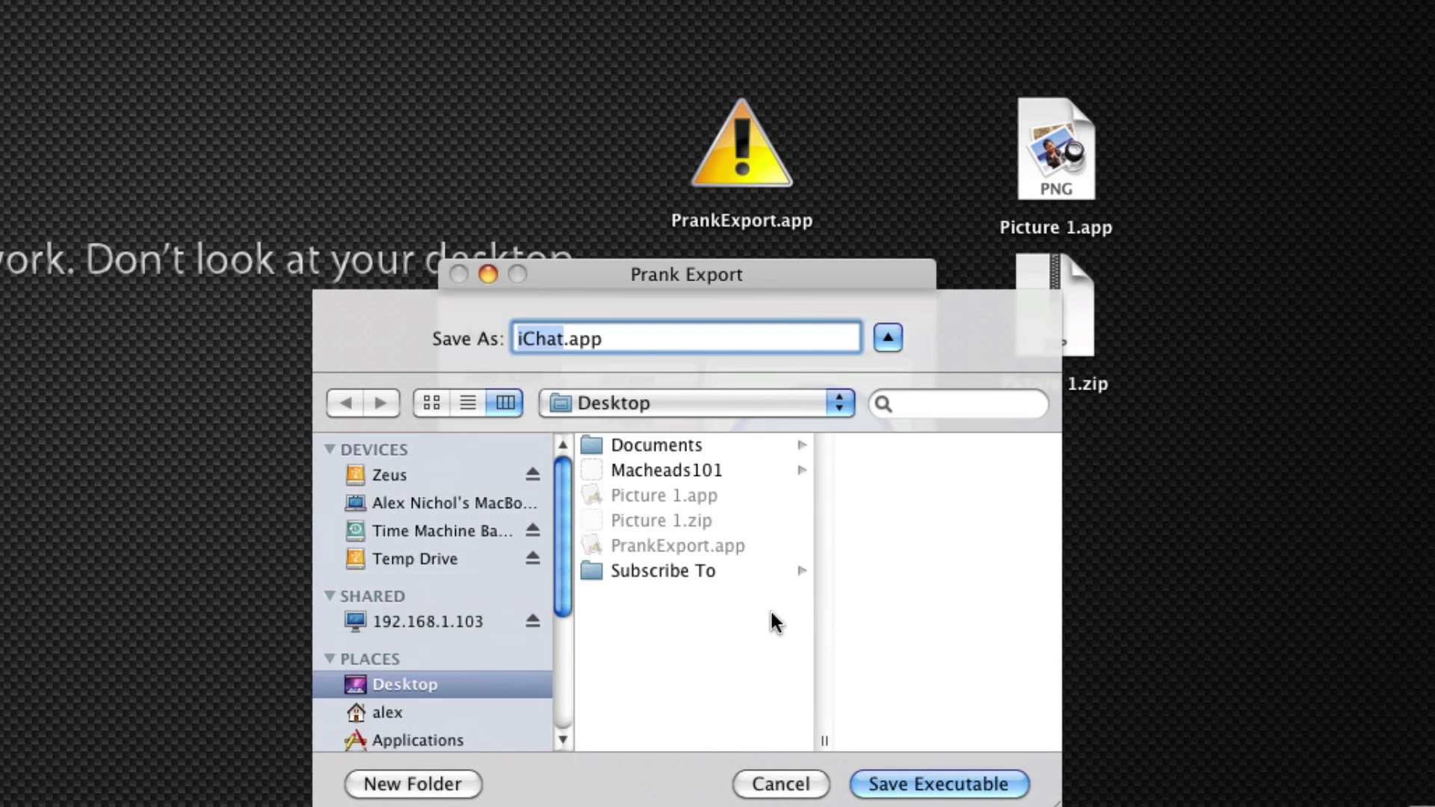
click(967, 790)
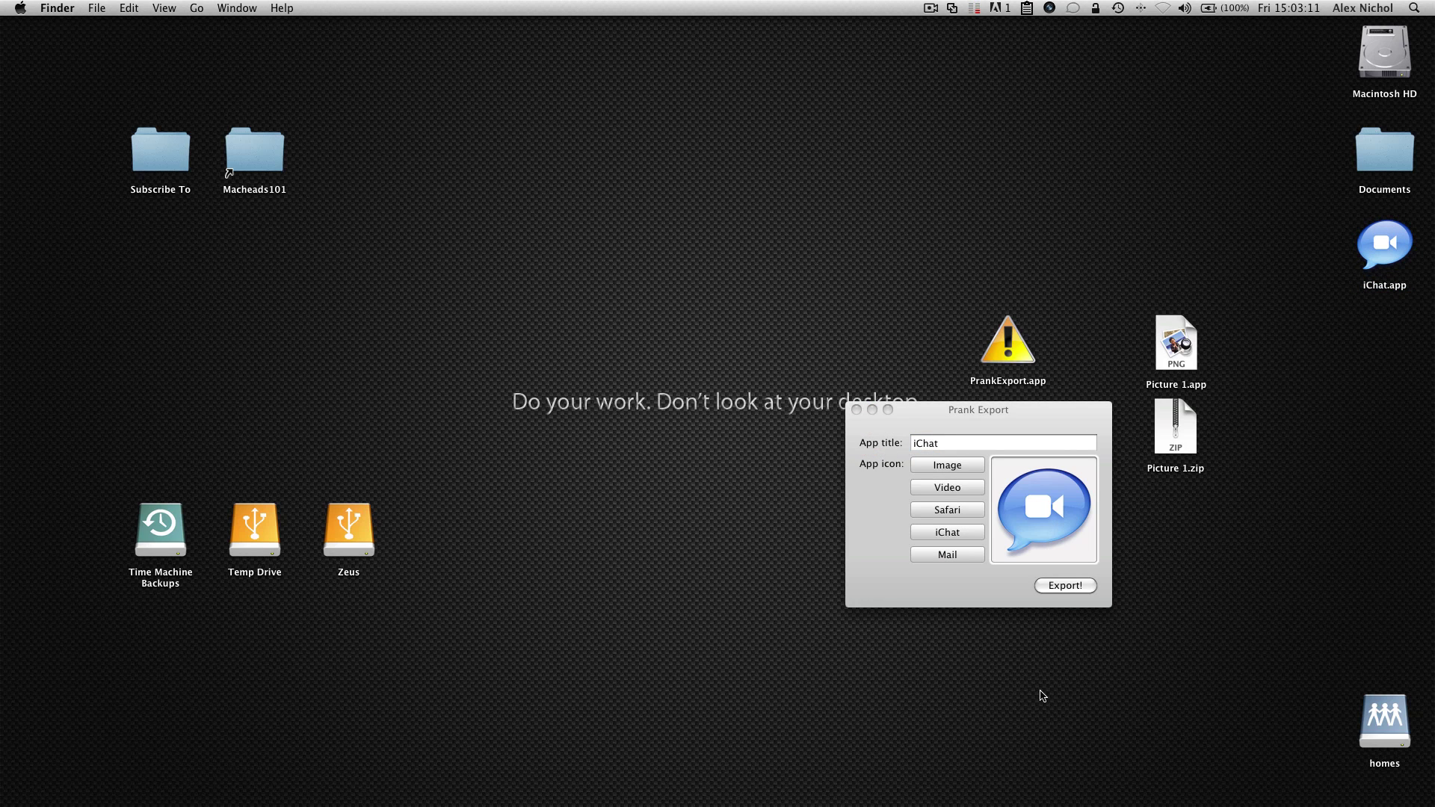
Replace the real iChat in the Dock with the exported iChat.app from the desktop, in the same position.
mouse_move(758, 804)
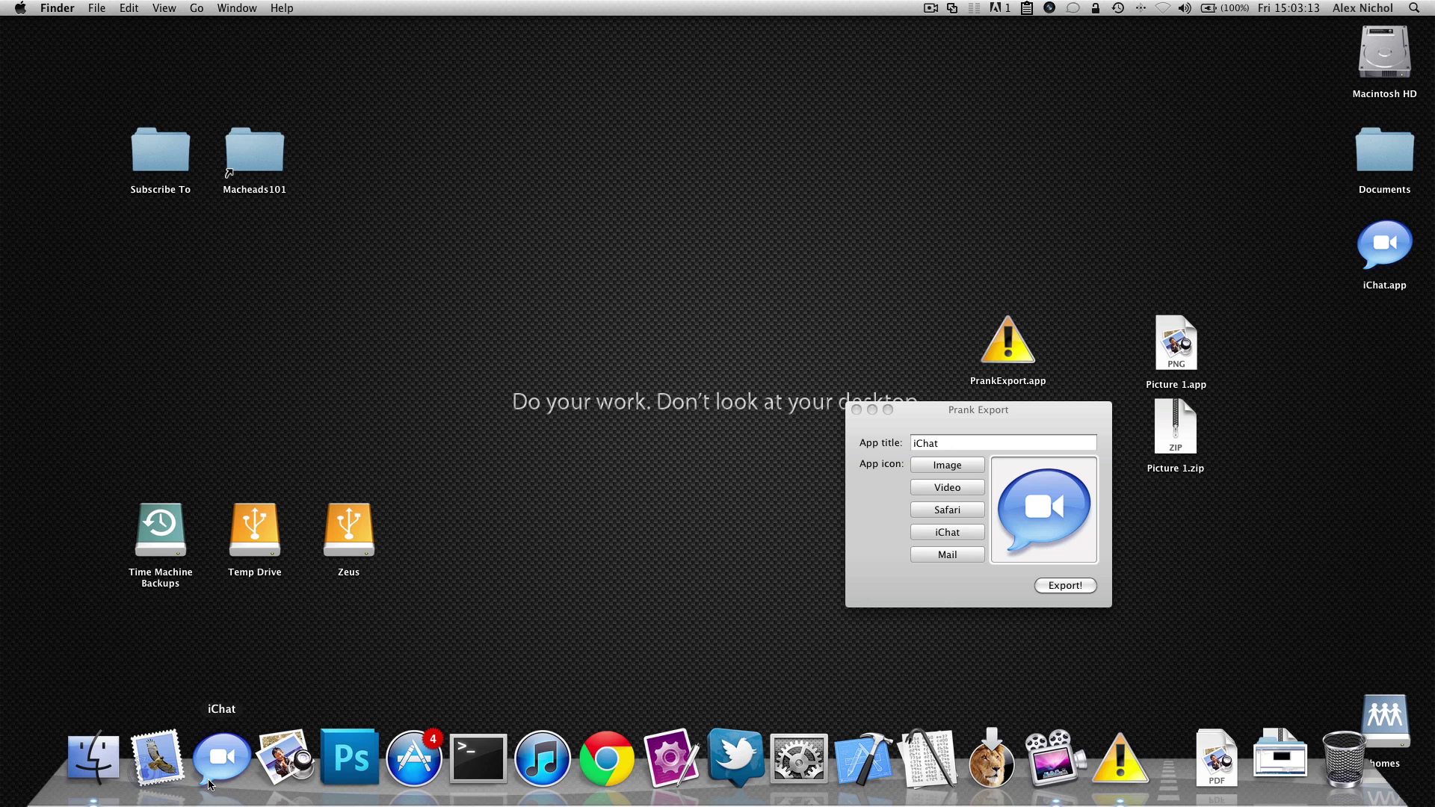
drag(210, 784, 377, 586)
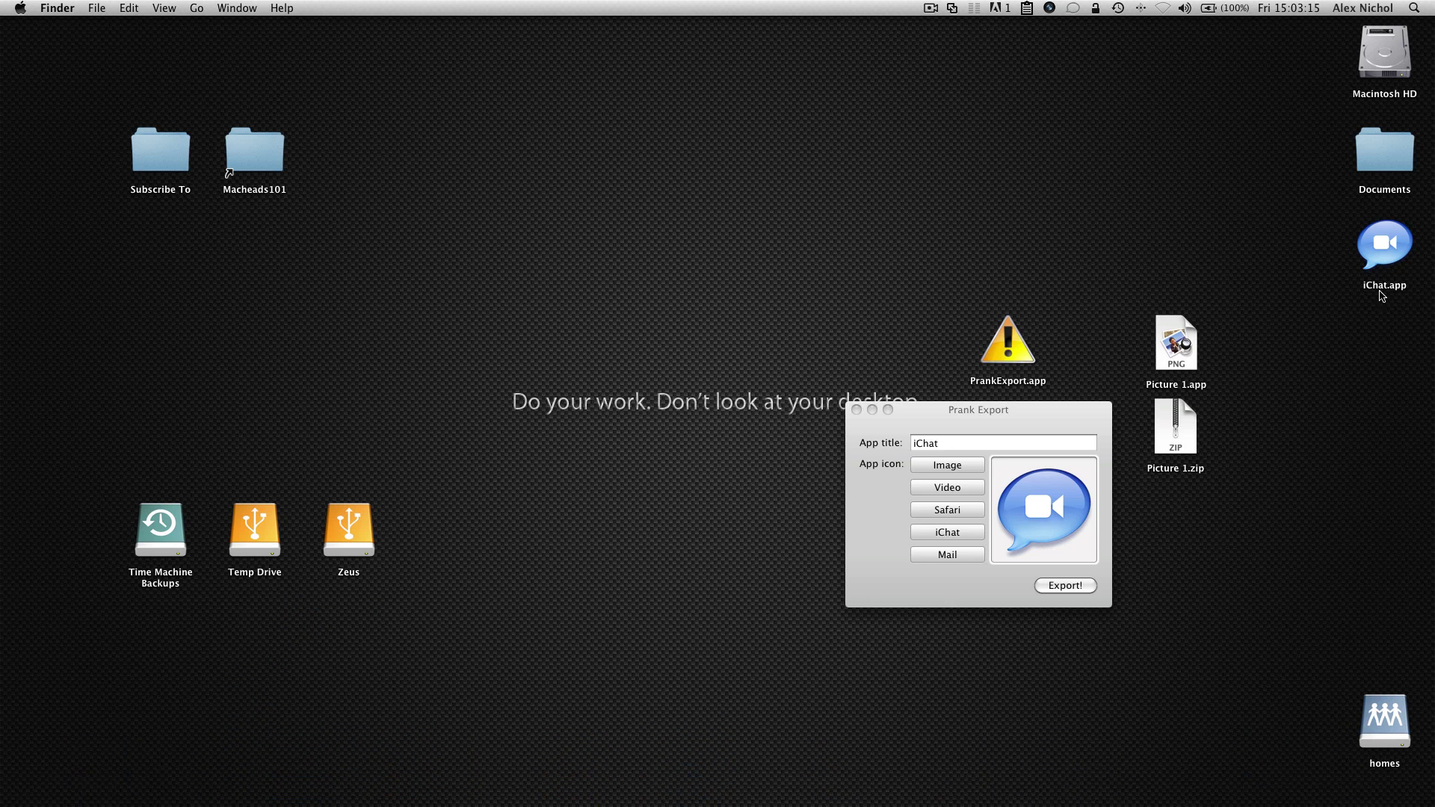
click(1373, 250)
drag(1373, 251, 219, 769)
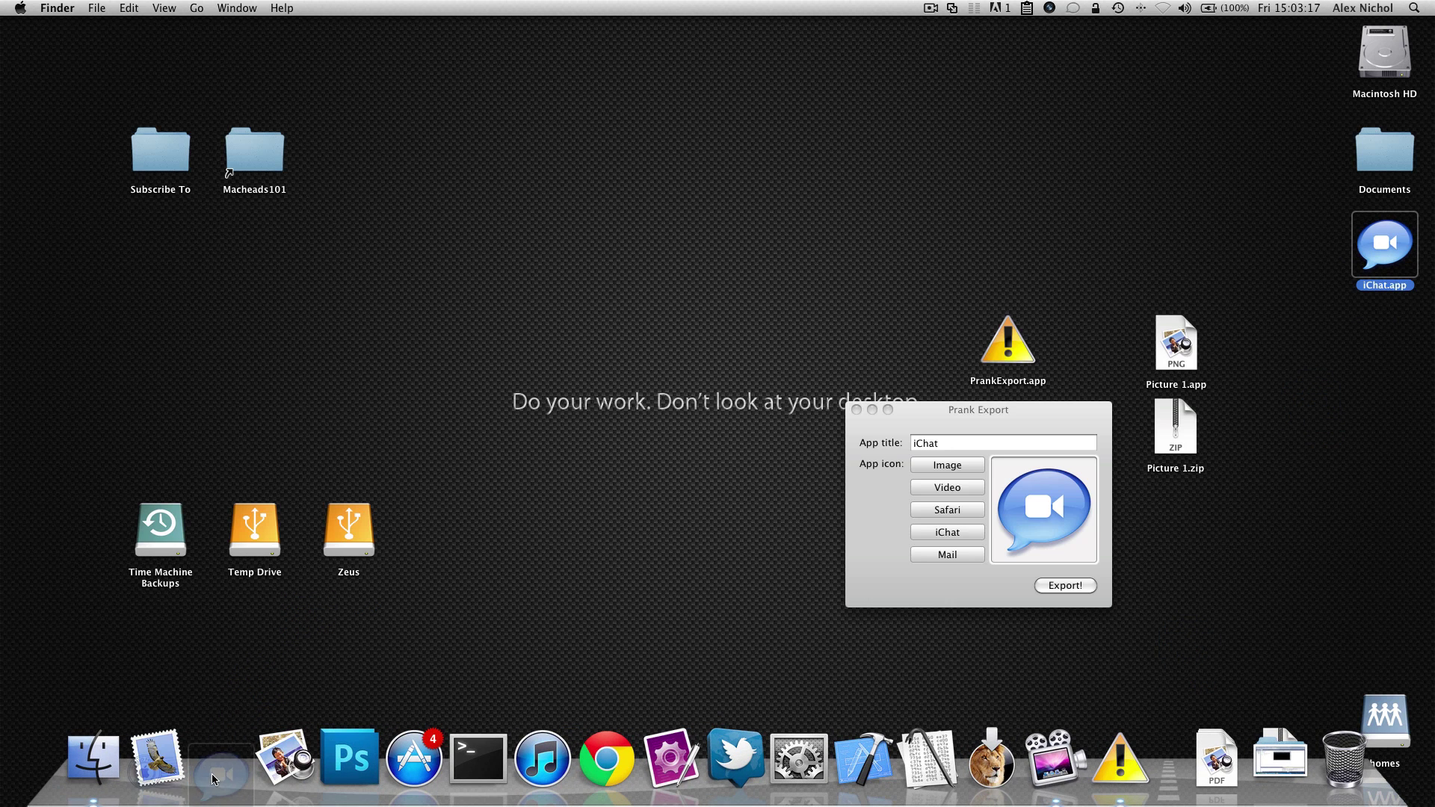
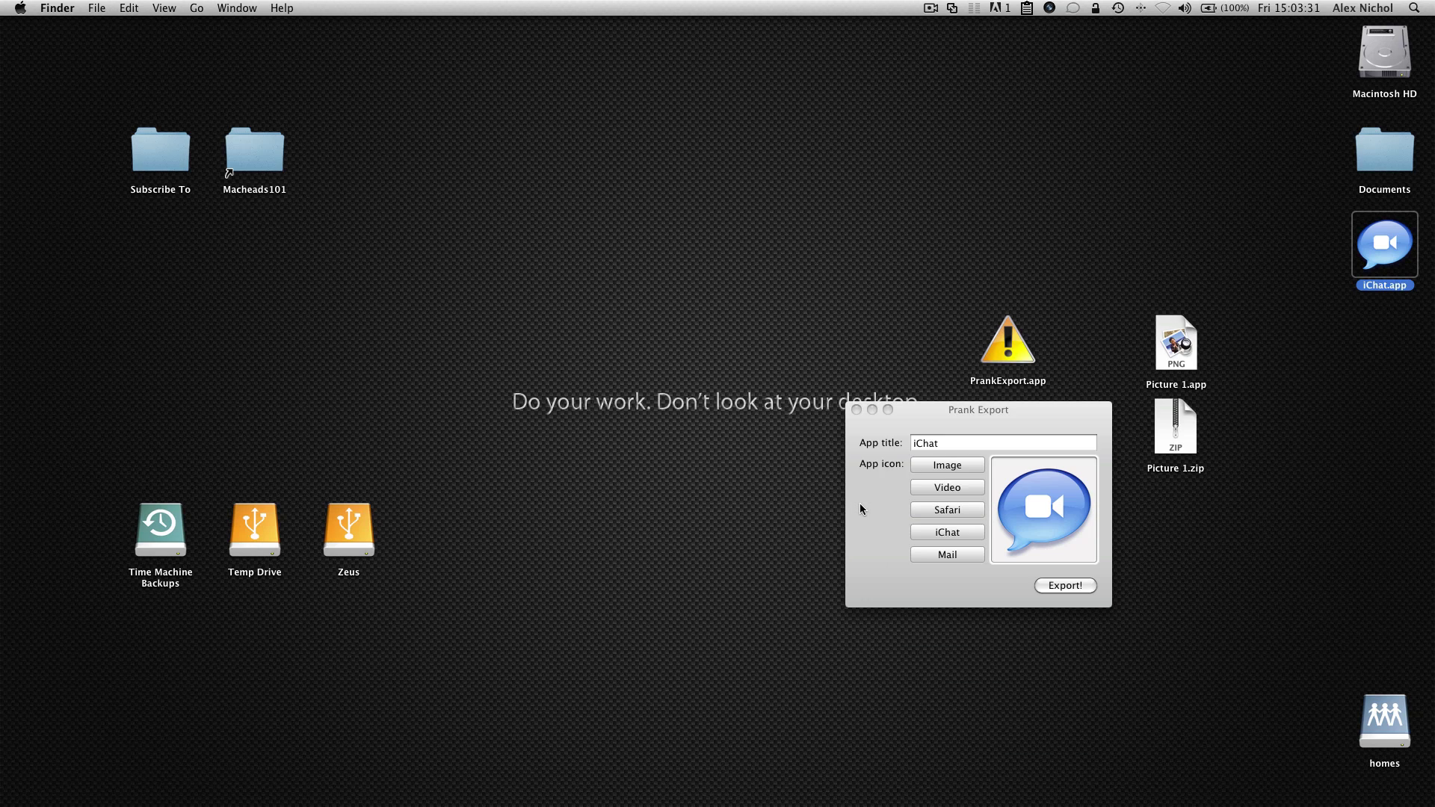
Return to the Prank Export window and select the app icon image.
click(860, 505)
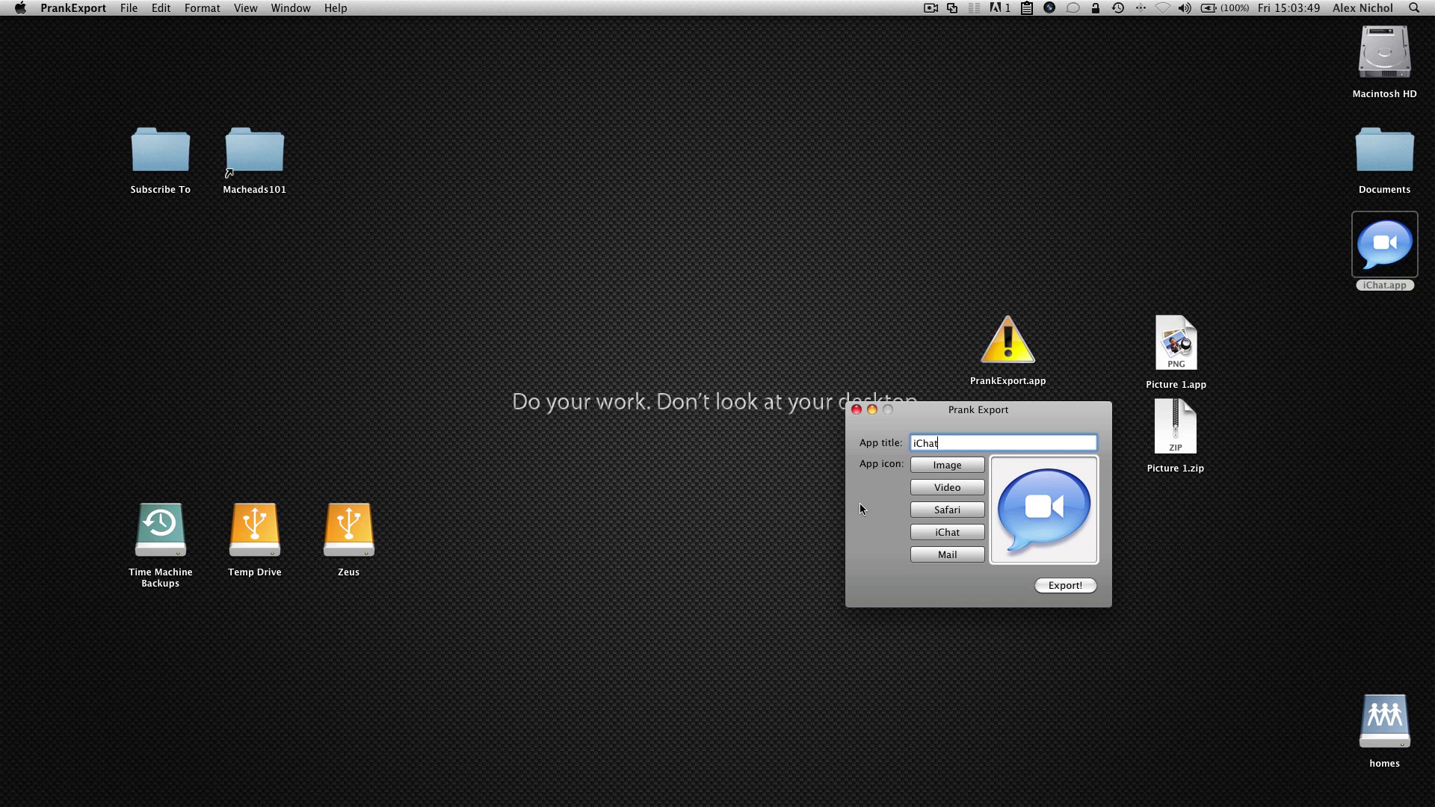
click(1041, 493)
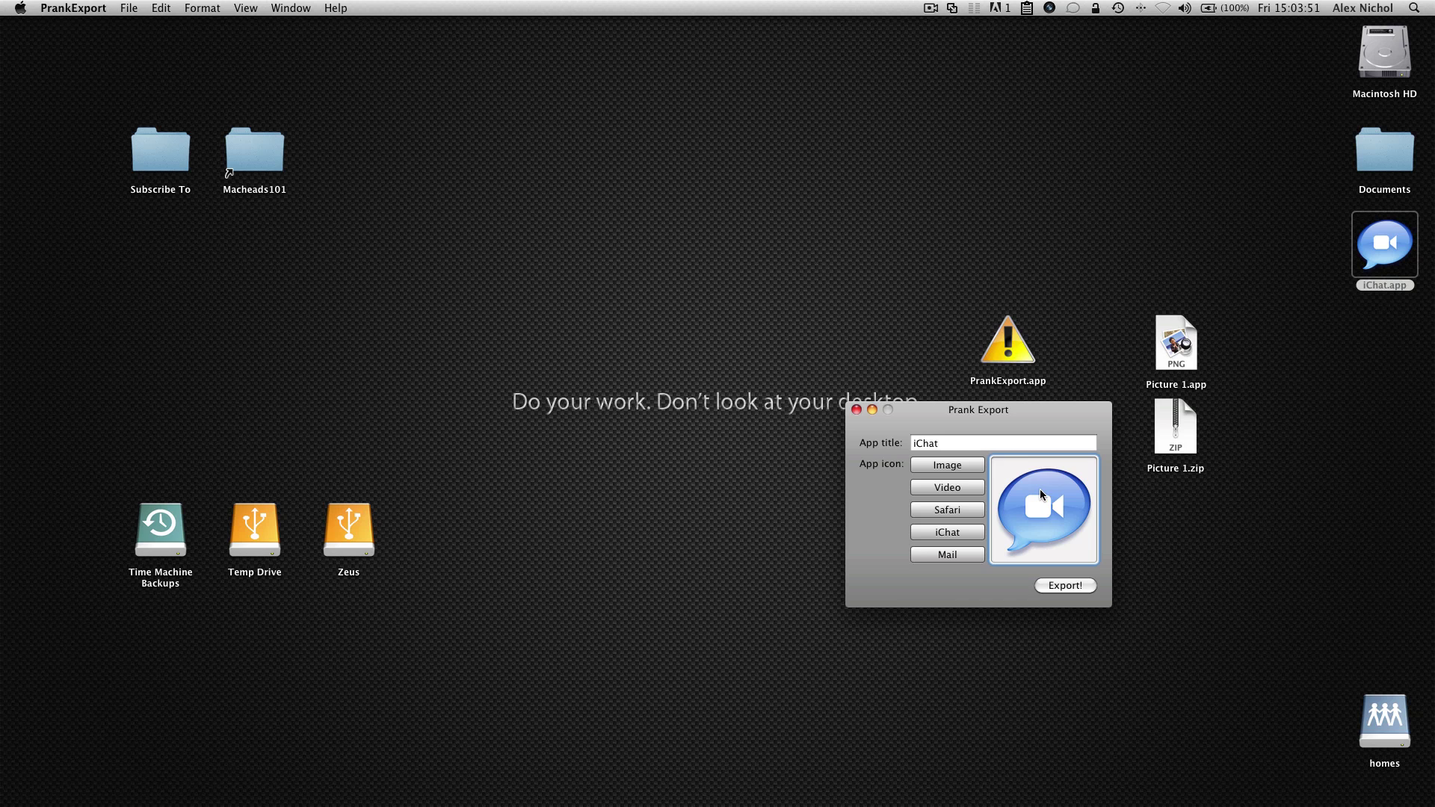